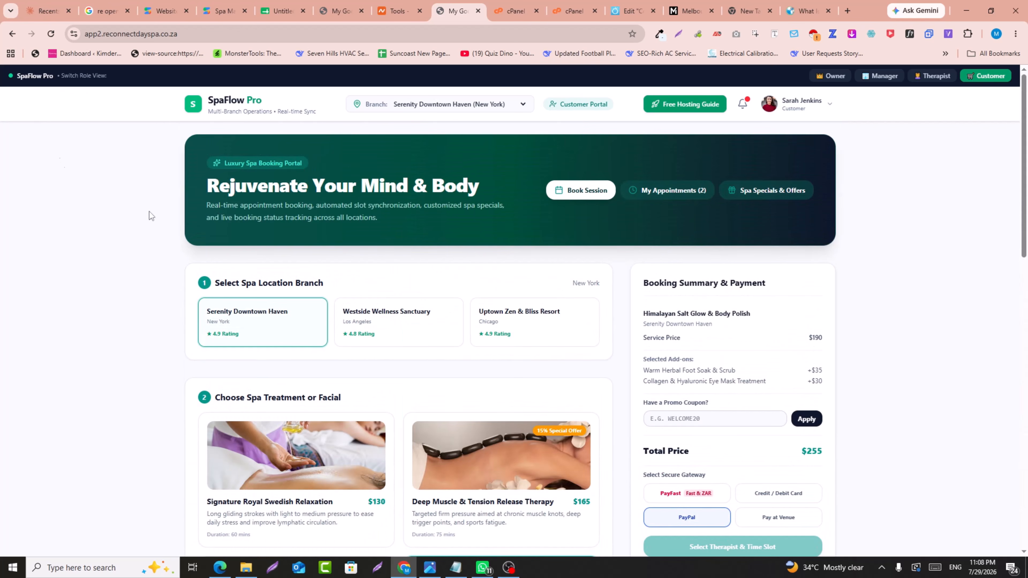
Step: Reload the app2.reconnectdayspa.co.za booking site and compare it with the app.reconnectdayspa.co.za copy, the AI Studio project and the Namecheap API Access page
{"action": "left_click", "coordinate": [50, 34]}
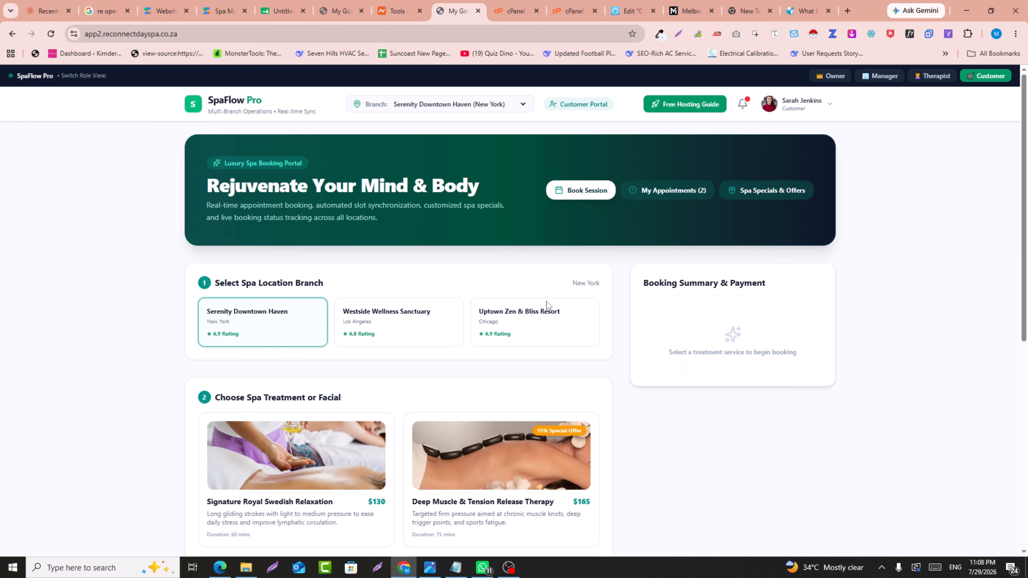
{"action": "scroll", "coordinate": [590, 311], "scroll_direction": "down", "scroll_amount": 6}
{"action": "scroll", "coordinate": [589, 311], "scroll_direction": "up", "scroll_amount": 6}
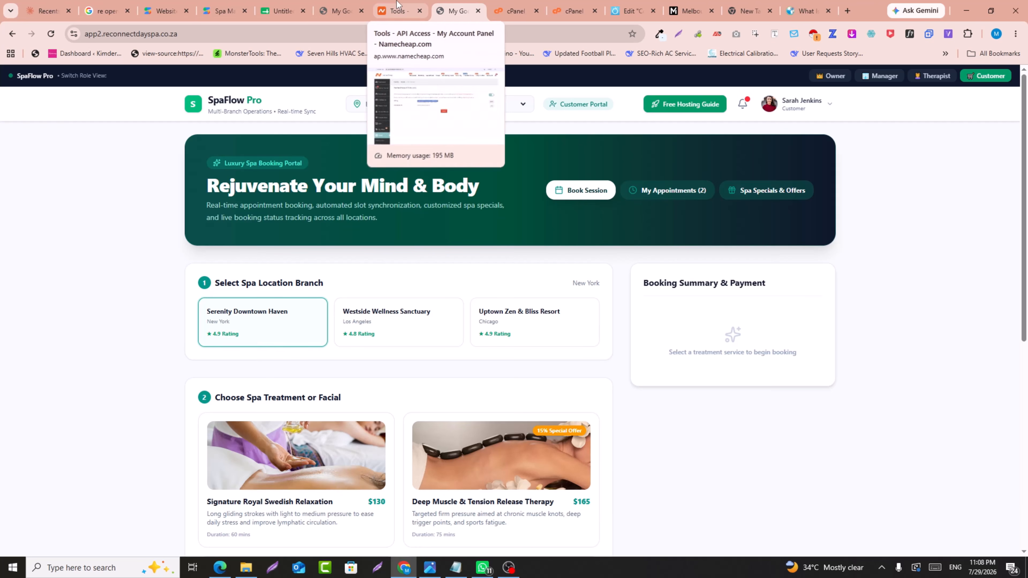
{"action": "left_click", "coordinate": [338, 4]}
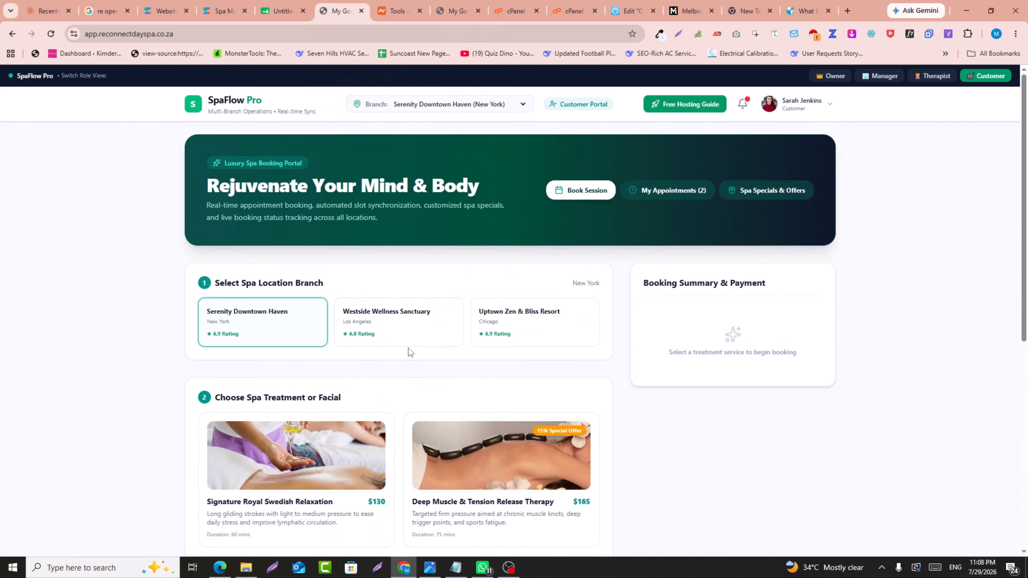
{"action": "left_click", "coordinate": [223, 9]}
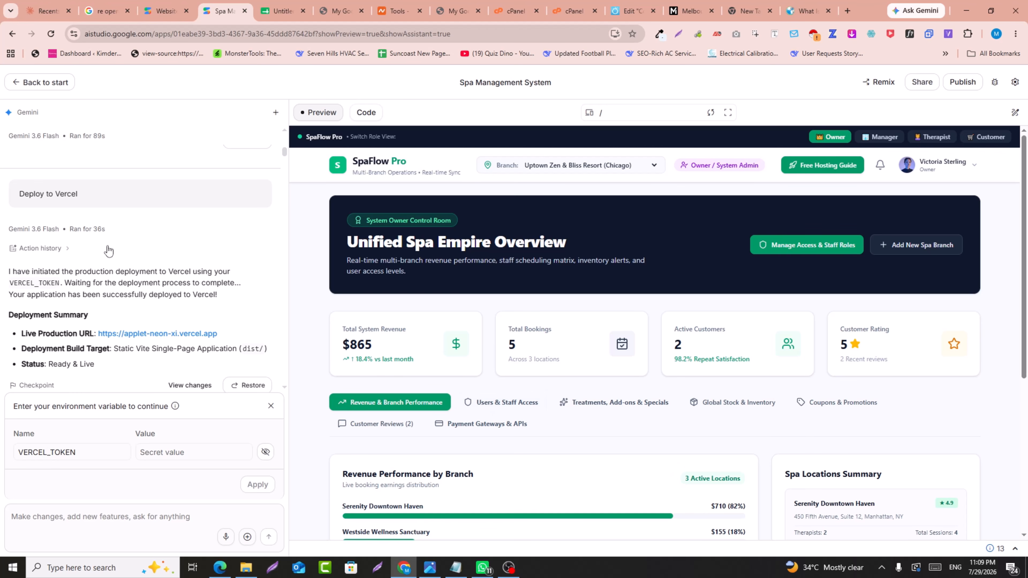
{"action": "left_click", "coordinate": [394, 4]}
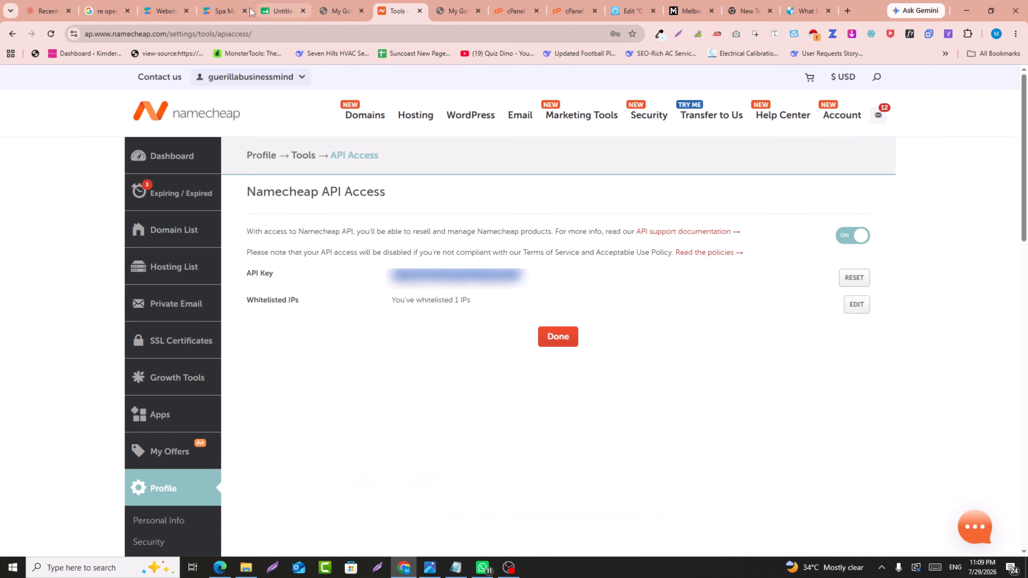
{"action": "left_click", "coordinate": [358, 4]}
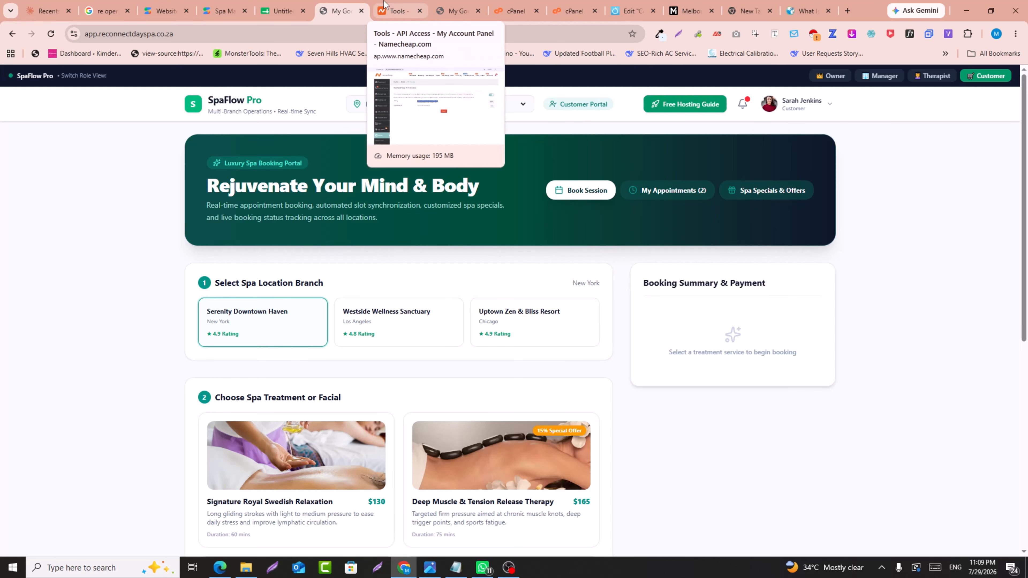
Step: In the AI Studio Spa Management System project, ask Gemini whether it can deploy to Namecheap as it did for Vercel, given a token or API
{"action": "left_click", "coordinate": [233, 5]}
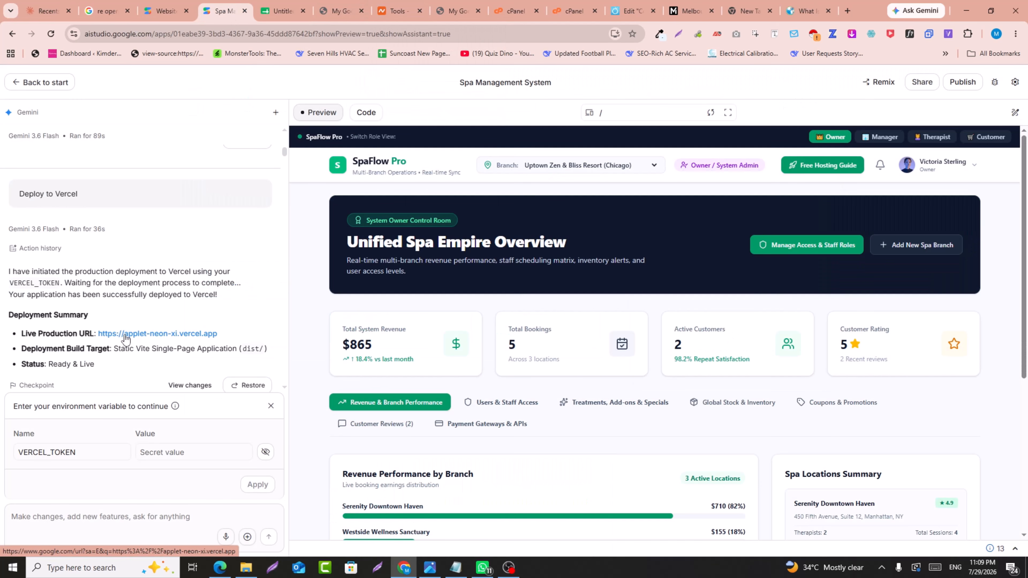
{"action": "left_click", "coordinate": [83, 515]}
{"action": "type", "text": "great just you did for vercel can you do for namecheap if we provide any token api or anything"}
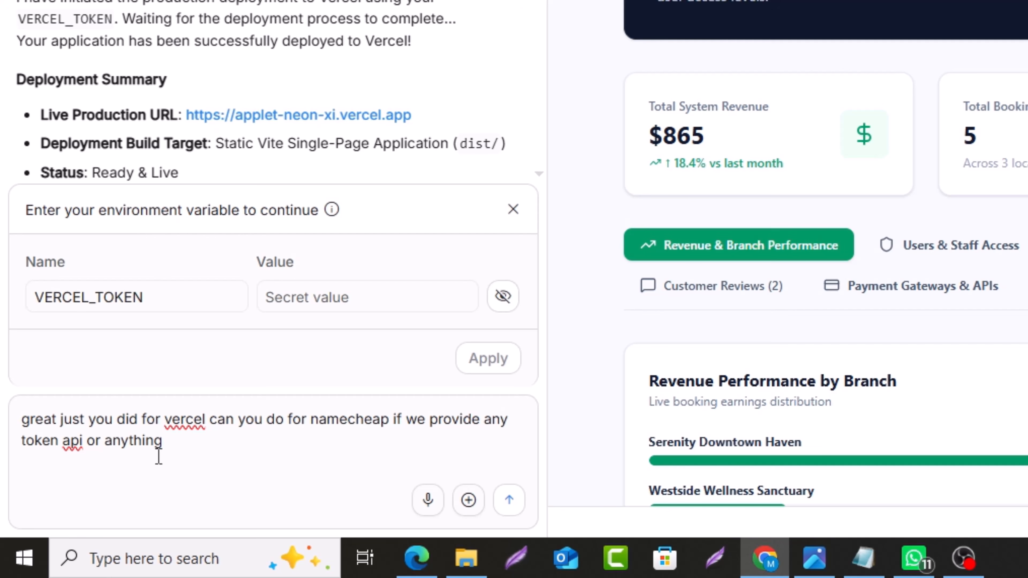
{"action": "key", "text": "BackSpace"}
{"action": "left_click", "coordinate": [43, 423], "text": "shift"}
{"action": "left_click", "coordinate": [43, 423]}
{"action": "left_click_drag", "start_coordinate": [311, 421], "coordinate": [390, 417]}
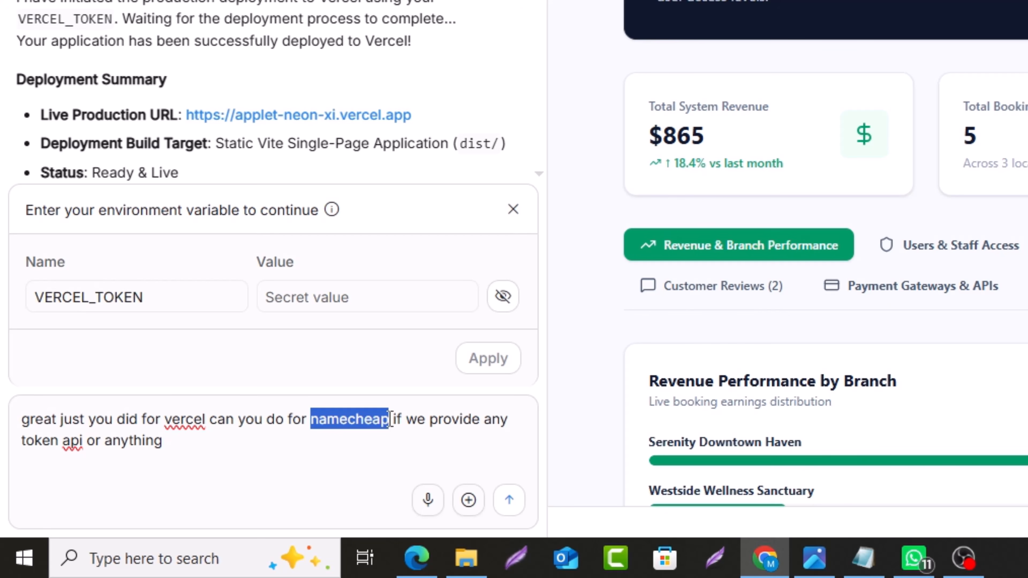
{"action": "left_click_drag", "start_coordinate": [209, 419], "coordinate": [13, 424]}
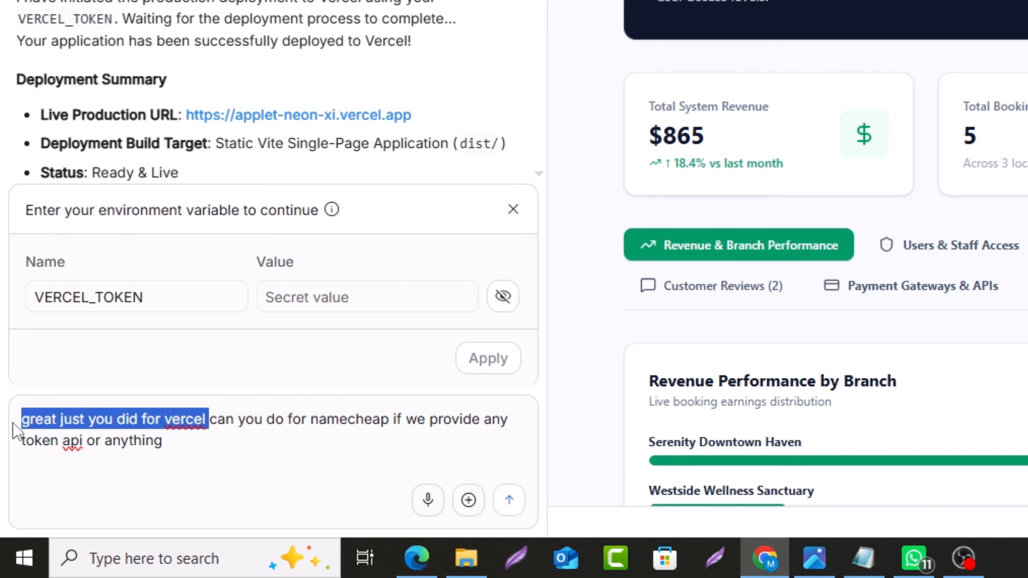
{"action": "left_click", "coordinate": [211, 419]}
{"action": "left_click_drag", "start_coordinate": [211, 419], "coordinate": [225, 420]}
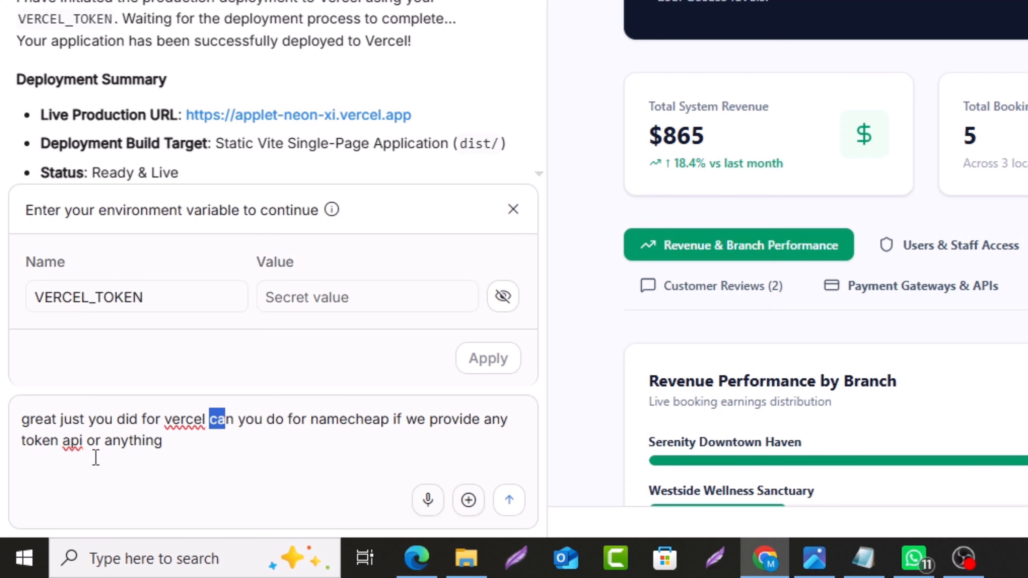
{"action": "left_click", "coordinate": [101, 441]}
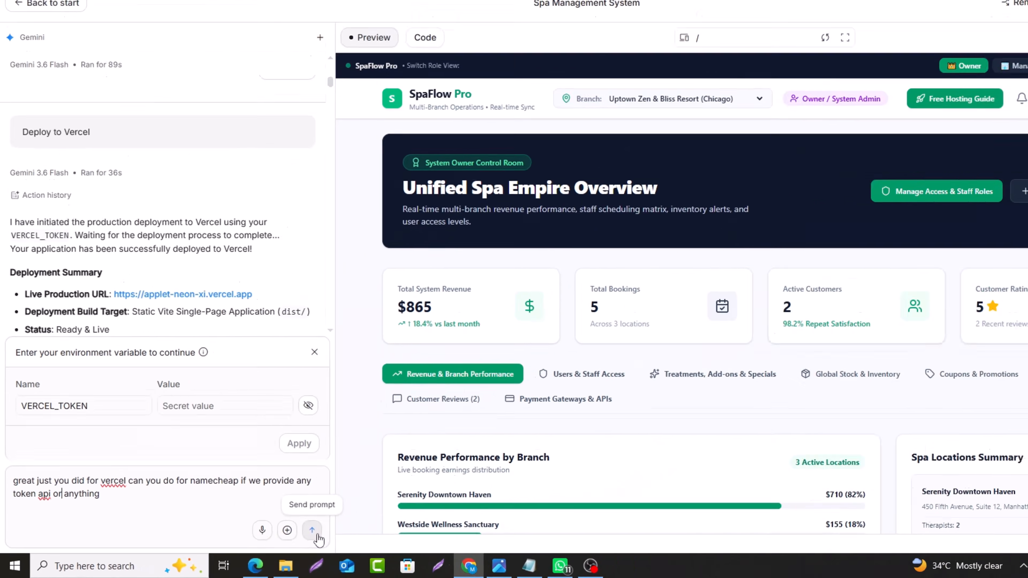
{"action": "left_click", "coordinate": [498, 510]}
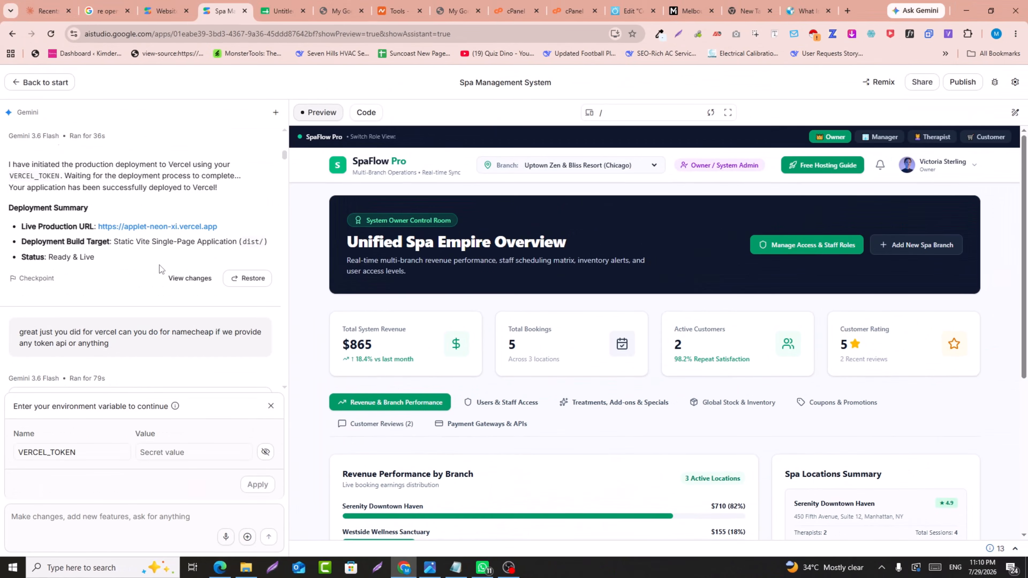
Step: Review Gemini's reply for the required Namecheap environment variables and the phrase that triggers deployment
{"action": "triple_click", "coordinate": [43, 282]}
{"action": "scroll", "coordinate": [154, 315], "scroll_direction": "down", "scroll_amount": 5}
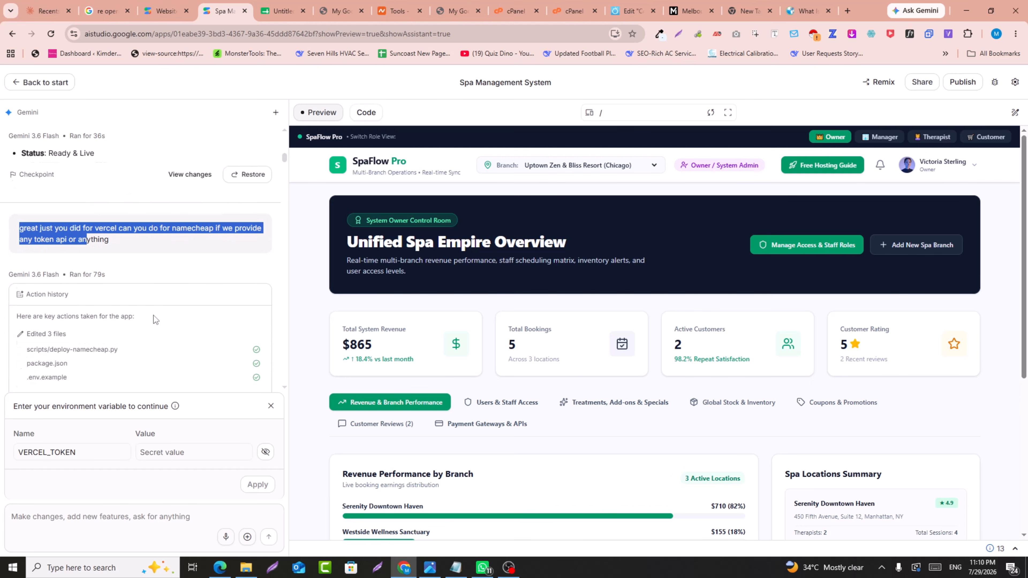
{"action": "scroll", "coordinate": [153, 315], "scroll_direction": "down", "scroll_amount": 3}
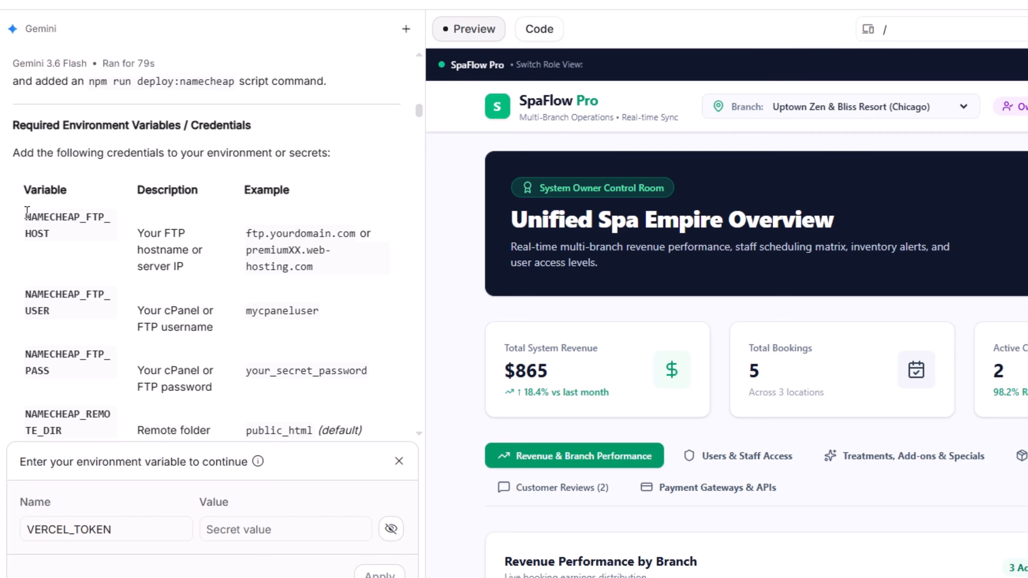
{"action": "left_click_drag", "start_coordinate": [27, 212], "coordinate": [103, 395]}
{"action": "scroll", "coordinate": [124, 366], "scroll_direction": "down", "scroll_amount": 5}
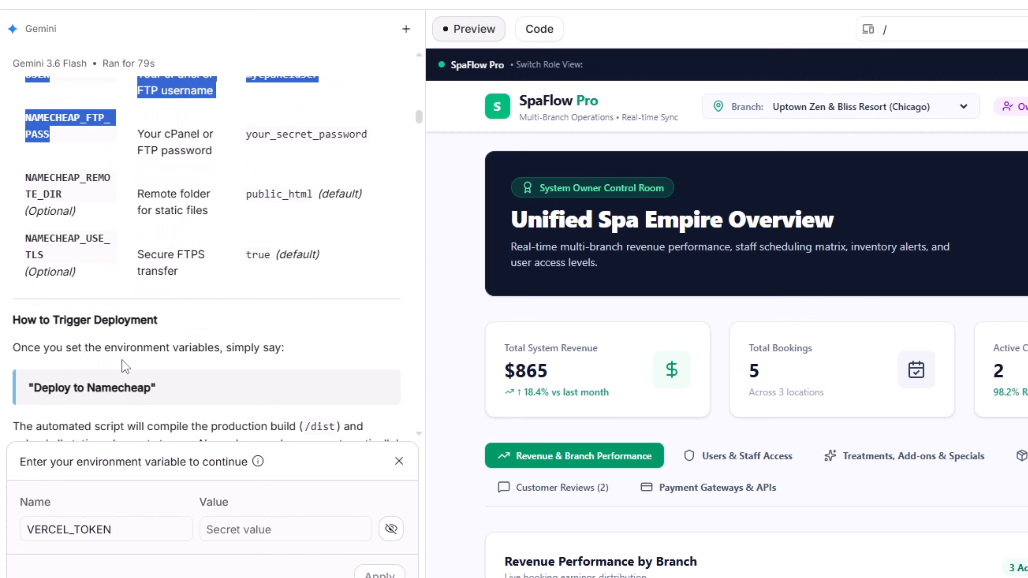
{"action": "scroll", "coordinate": [122, 367], "scroll_direction": "up", "scroll_amount": 6}
{"action": "scroll", "coordinate": [119, 333], "scroll_direction": "down", "scroll_amount": 5}
{"action": "scroll", "coordinate": [116, 268], "scroll_direction": "down", "scroll_amount": 3}
{"action": "left_click_drag", "start_coordinate": [33, 388], "coordinate": [152, 392]}
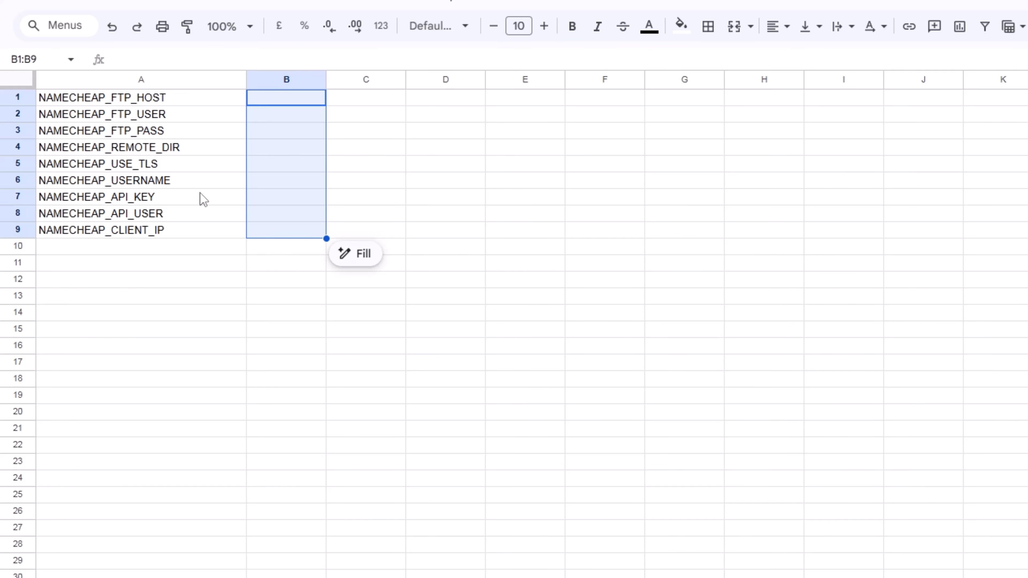
Step: Go through the Namecheap variable names listed in column A of the Google Sheets spreadsheet, focusing on the FTP host, user and password entries
{"action": "left_click", "coordinate": [201, 197]}
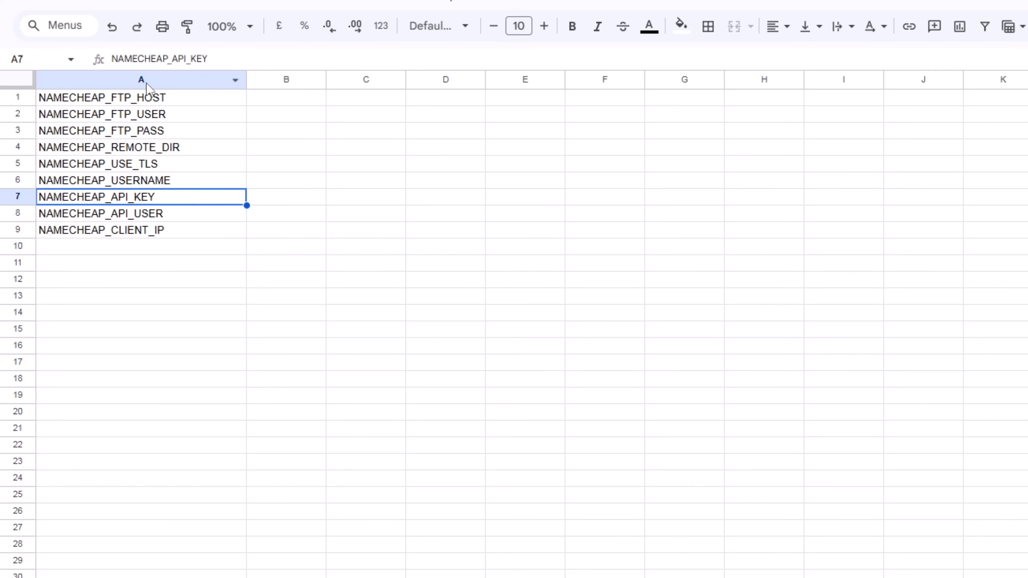
{"action": "left_click", "coordinate": [148, 99]}
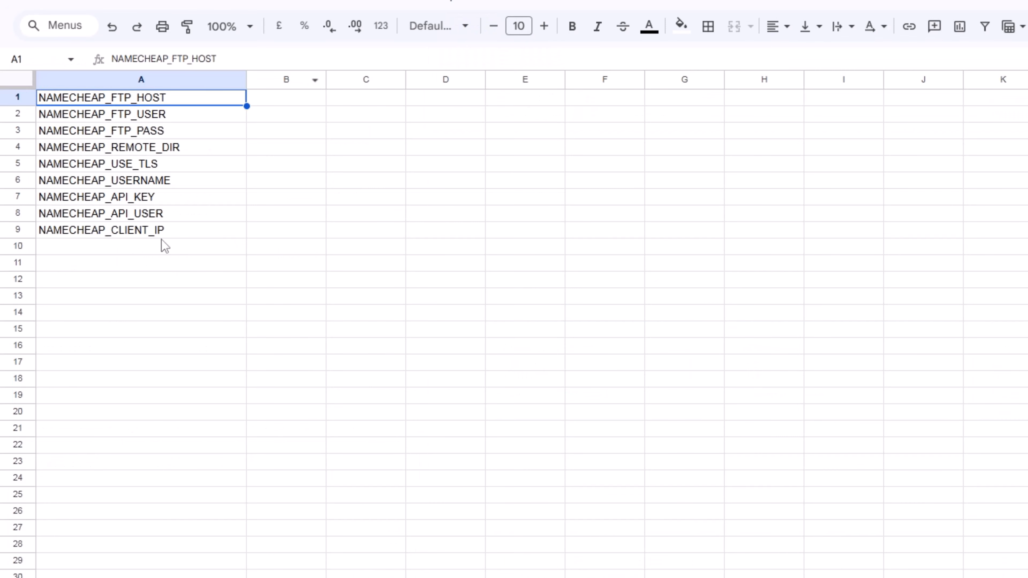
{"action": "left_click", "coordinate": [98, 131]}
{"action": "left_click", "coordinate": [121, 118]}
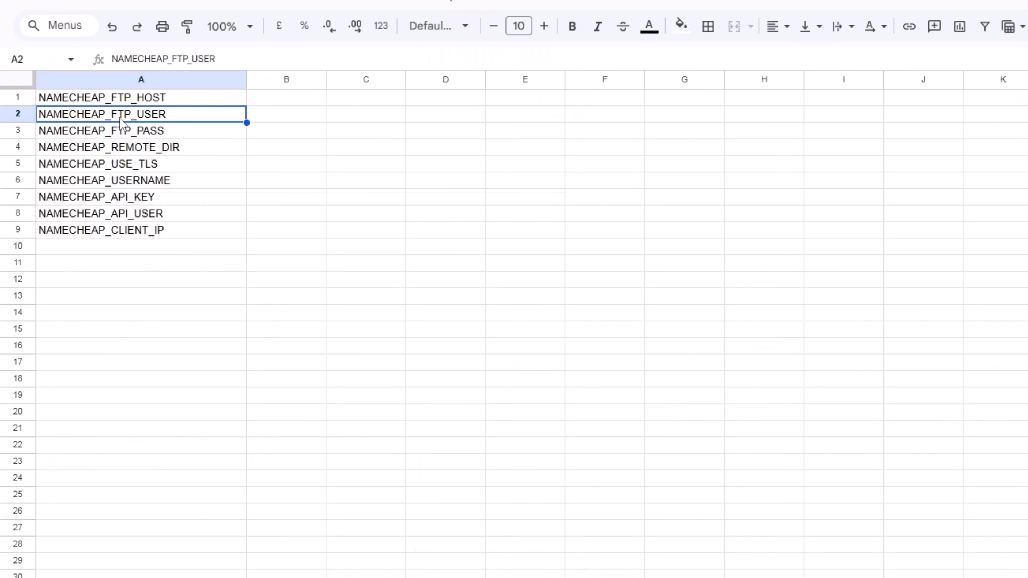
{"action": "left_click", "coordinate": [126, 99]}
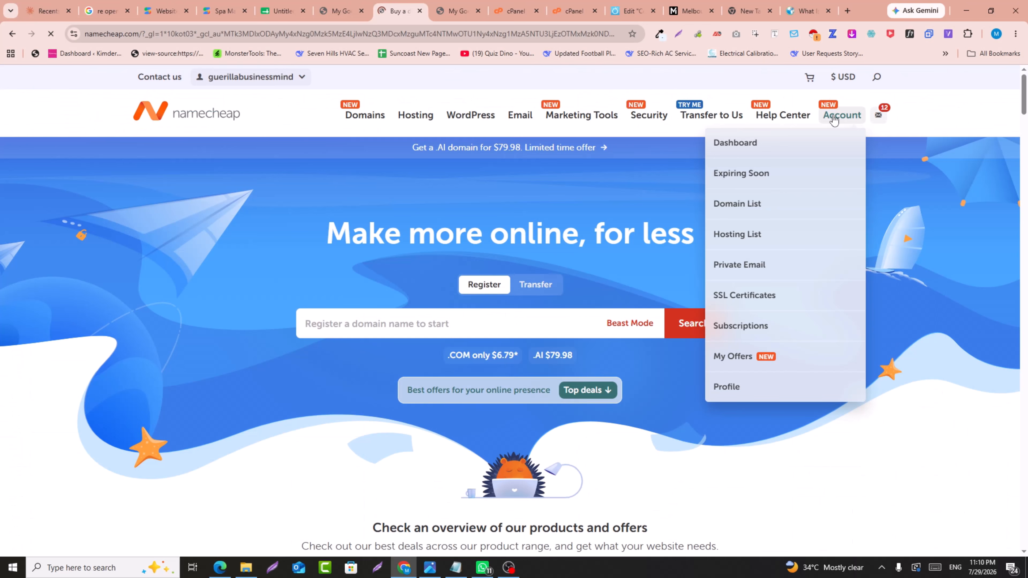
Step: From the Namecheap account dashboard, open the hosting list and go to cPanel for the Stellar Plus subscription
{"action": "left_click", "coordinate": [773, 154]}
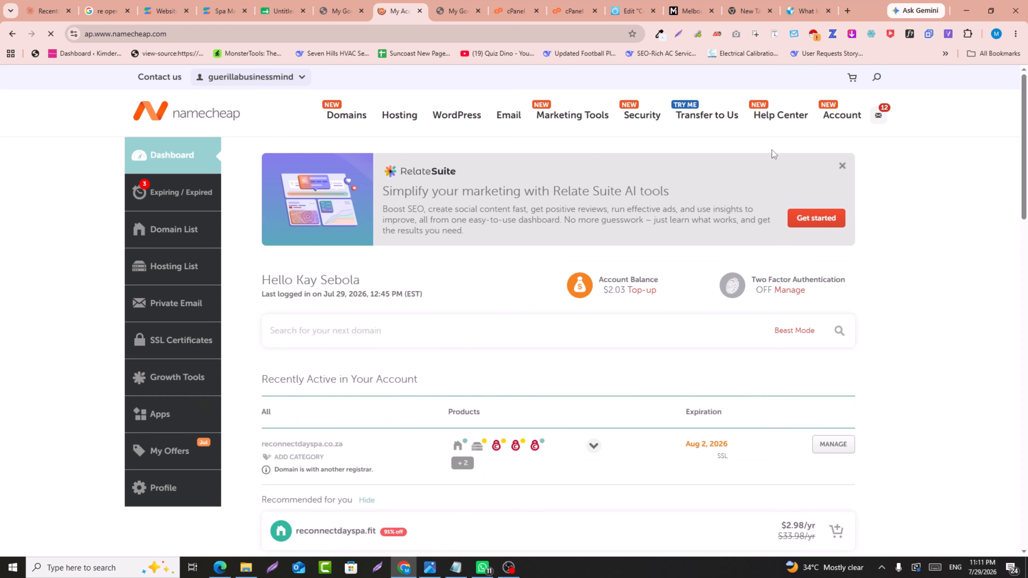
{"action": "scroll", "coordinate": [772, 149], "scroll_direction": "down", "scroll_amount": 7}
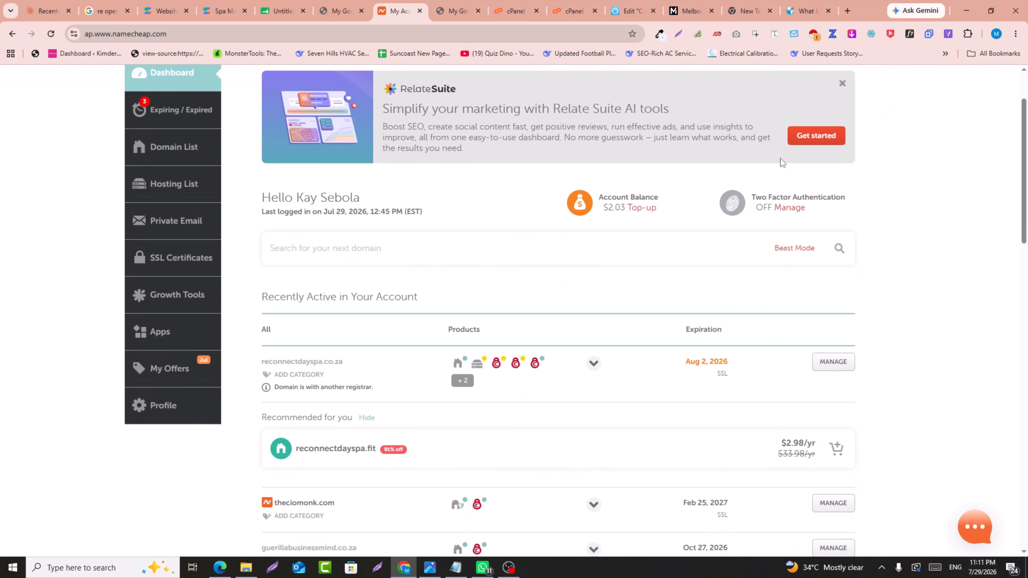
{"action": "scroll", "coordinate": [781, 161], "scroll_direction": "down", "scroll_amount": 2}
{"action": "scroll", "coordinate": [781, 161], "scroll_direction": "up", "scroll_amount": 9}
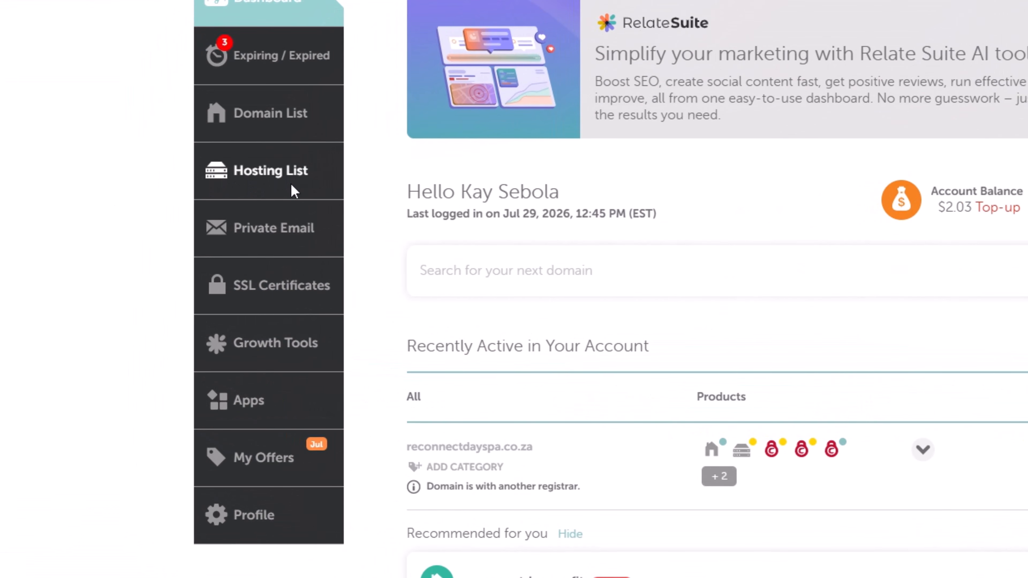
{"action": "left_click", "coordinate": [262, 187]}
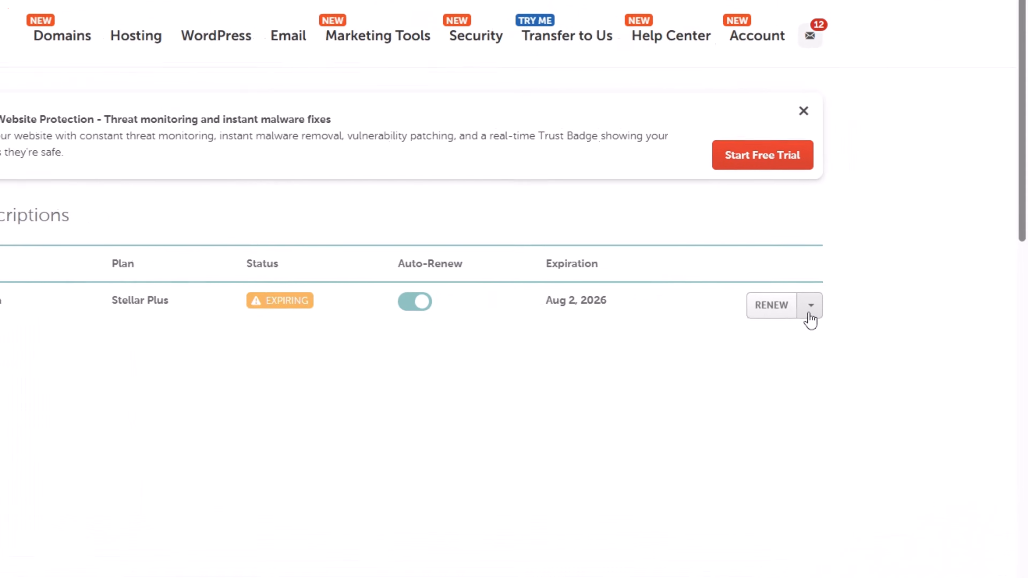
{"action": "left_click", "coordinate": [877, 300]}
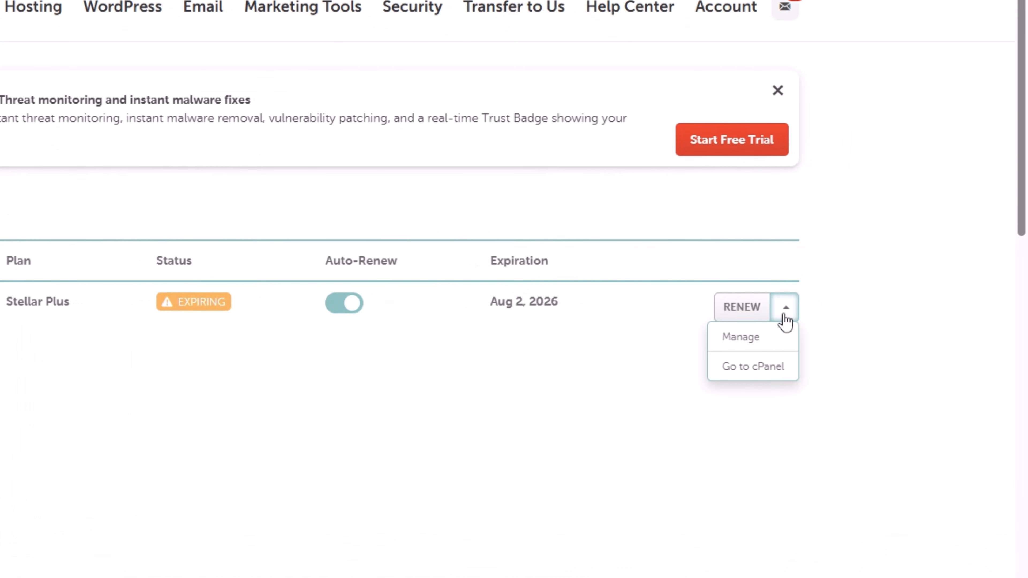
{"action": "left_click", "coordinate": [753, 374]}
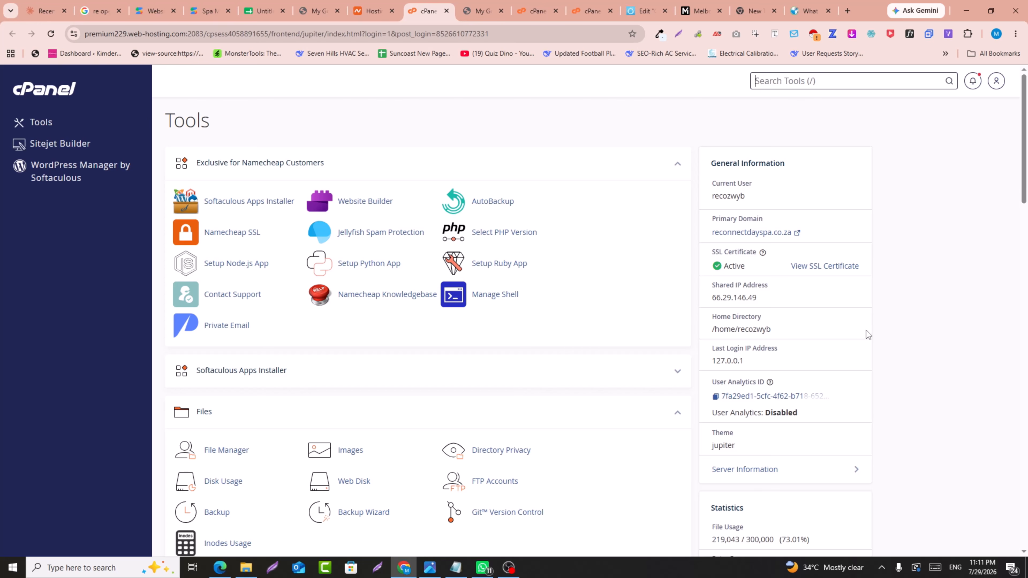
Step: Look through the cPanel tools and open FTP Accounts in the Files section
{"action": "scroll", "coordinate": [646, 359], "scroll_direction": "down", "scroll_amount": 10}
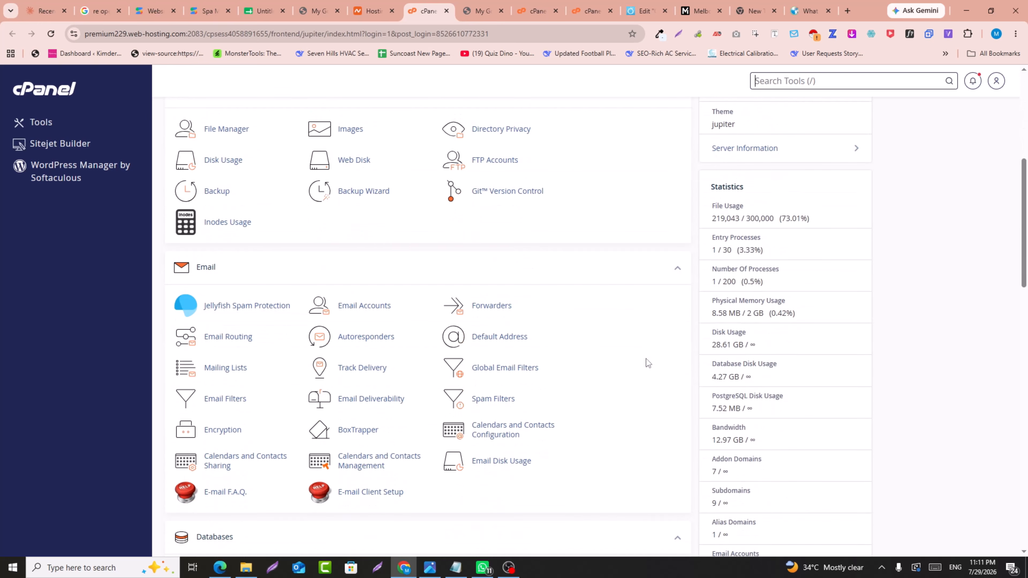
{"action": "scroll", "coordinate": [646, 358], "scroll_direction": "down", "scroll_amount": 4}
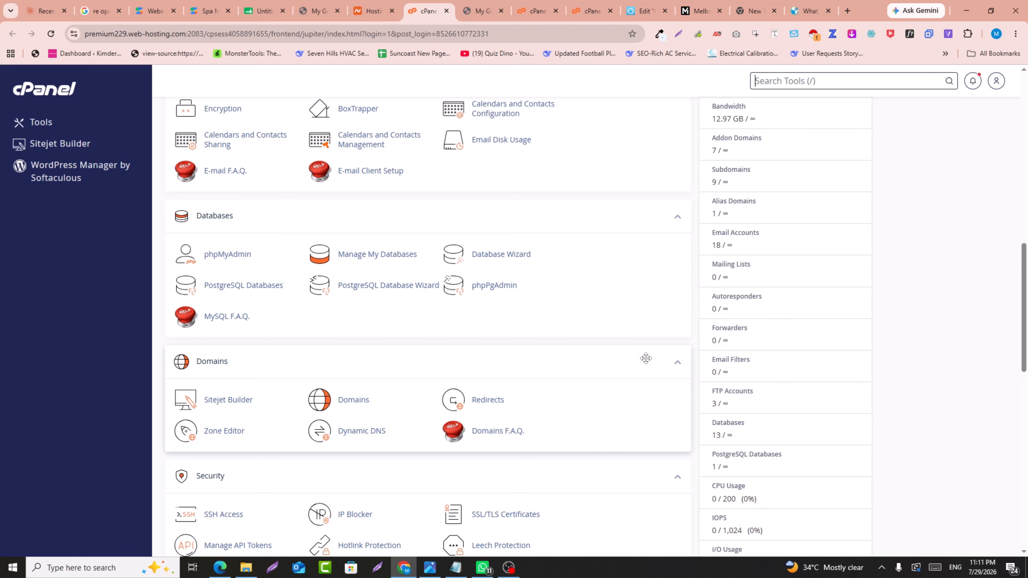
{"action": "scroll", "coordinate": [646, 359], "scroll_direction": "down", "scroll_amount": 6}
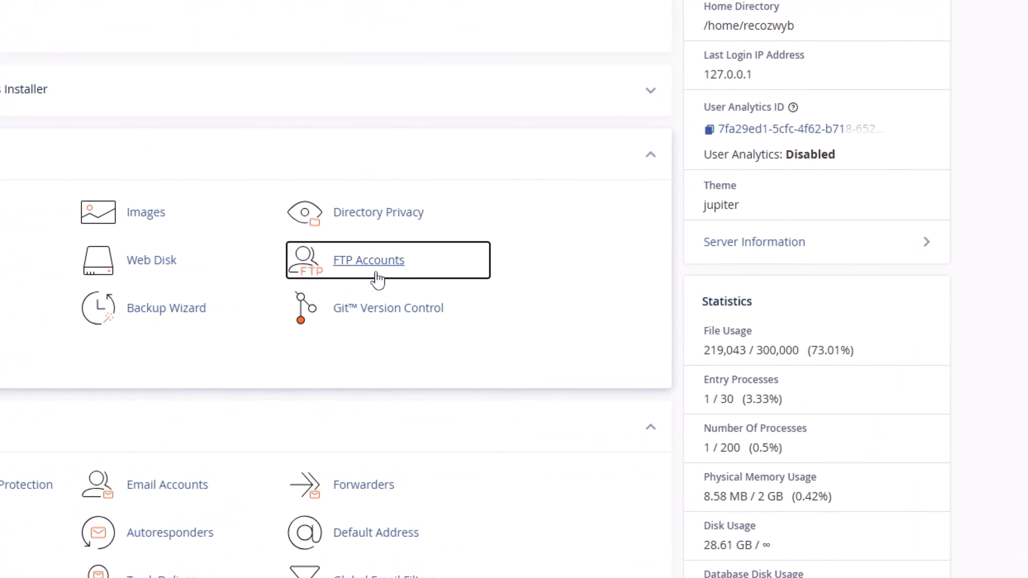
{"action": "left_click", "coordinate": [363, 263]}
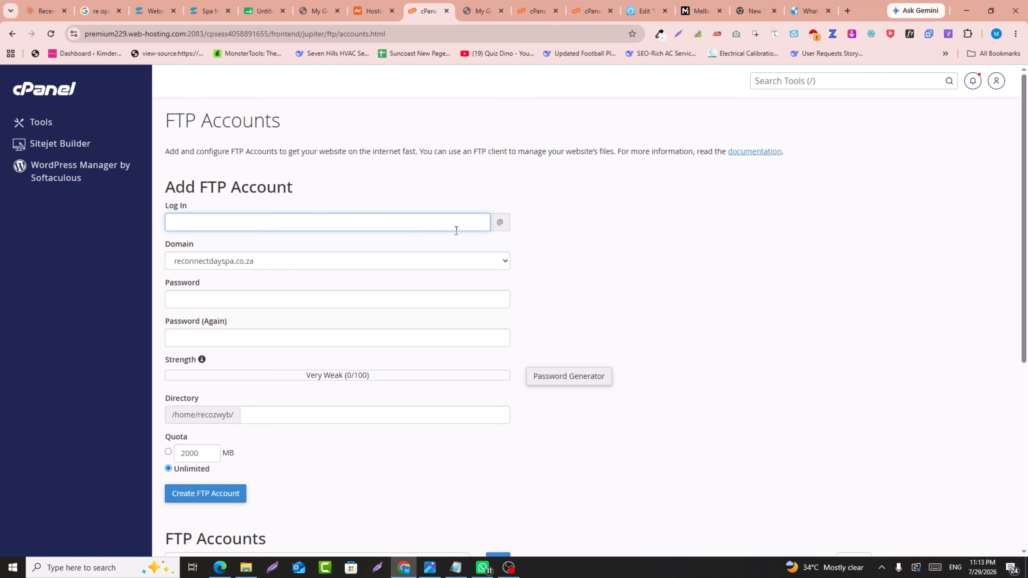
Step: Set the new FTP account's login to pkskills3 and its domain to app3.reconnectdayspa.co.za
{"action": "type", "text": "pks"}
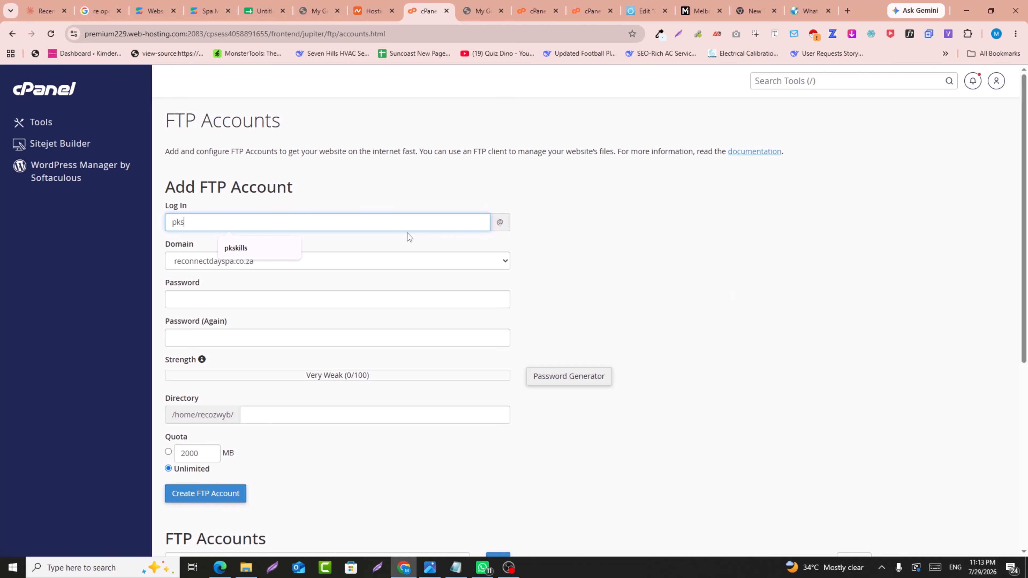
{"action": "left_click", "coordinate": [254, 248]}
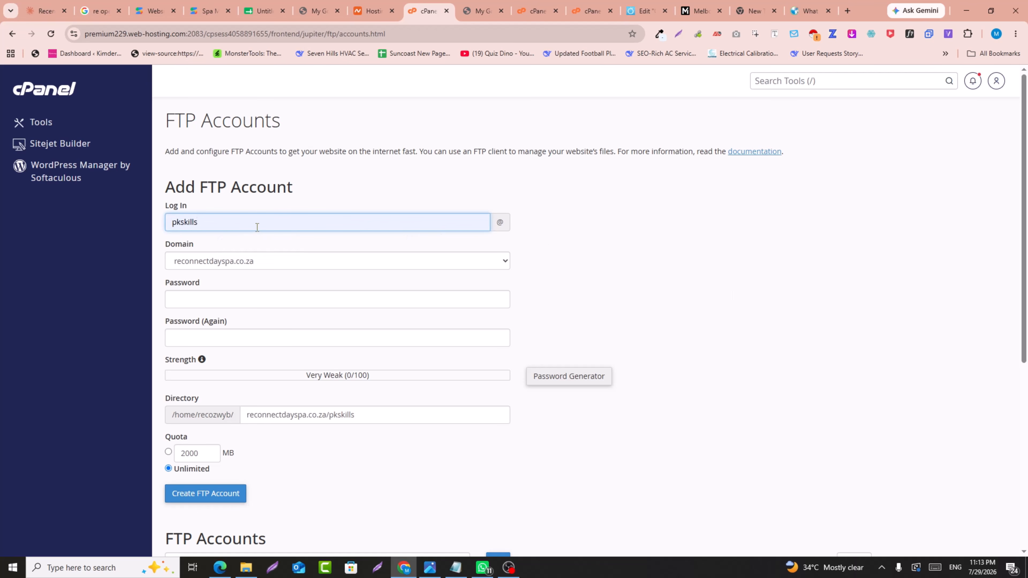
{"action": "type", "text": "3"}
{"action": "left_click", "coordinate": [245, 263]}
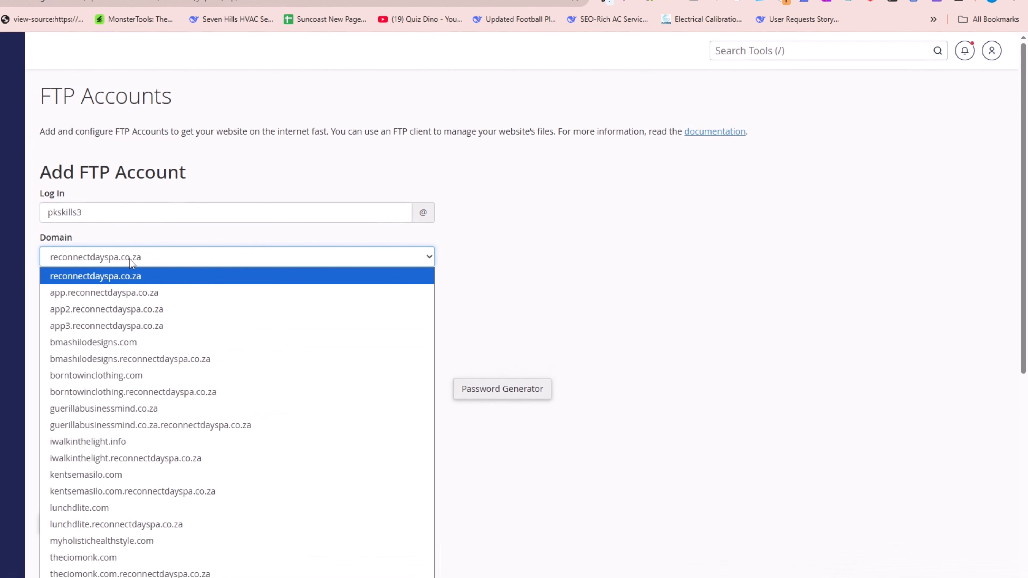
{"action": "left_click", "coordinate": [134, 327]}
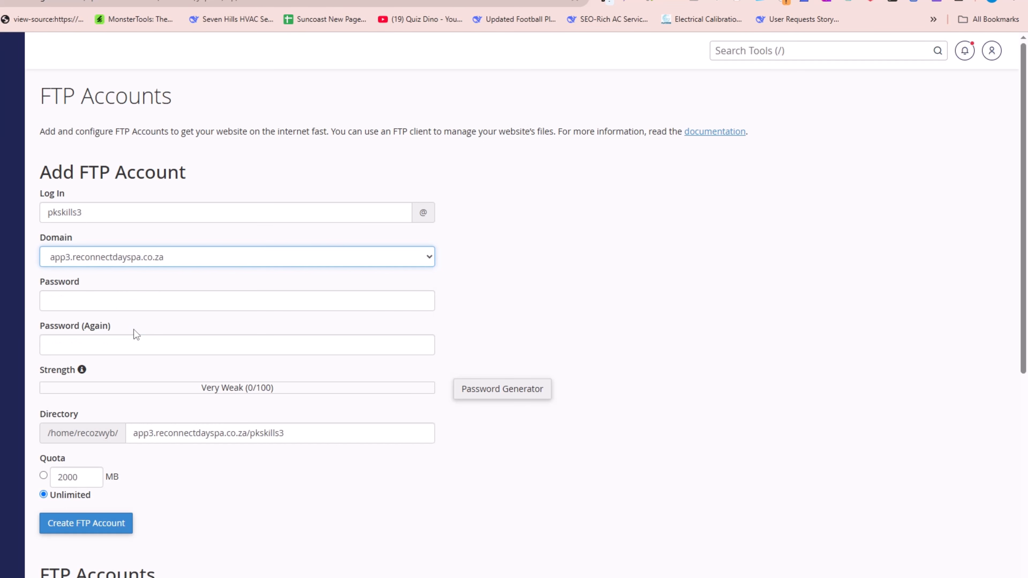
{"action": "left_click", "coordinate": [120, 262]}
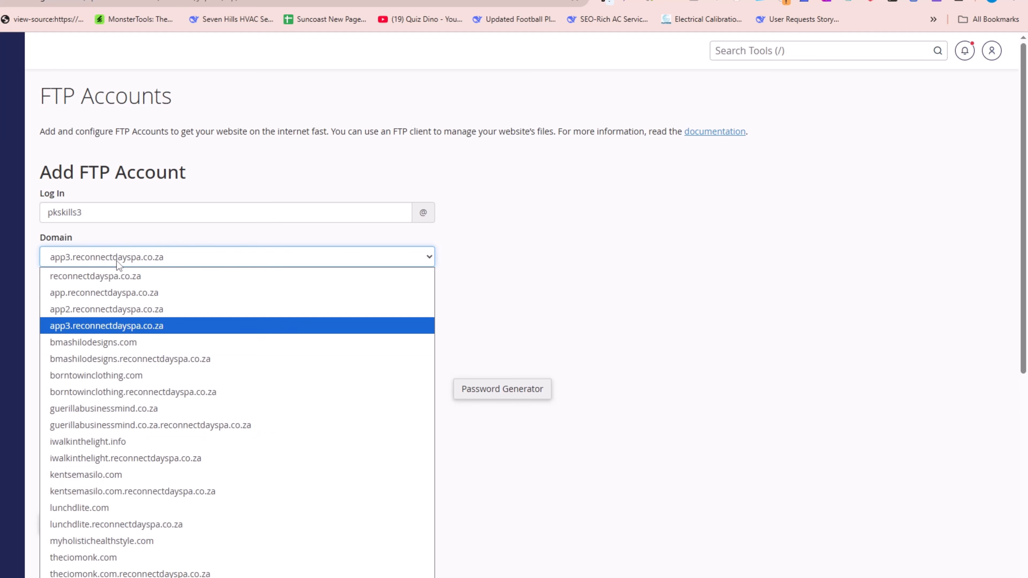
{"action": "left_click", "coordinate": [112, 277]}
{"action": "left_click", "coordinate": [90, 263]}
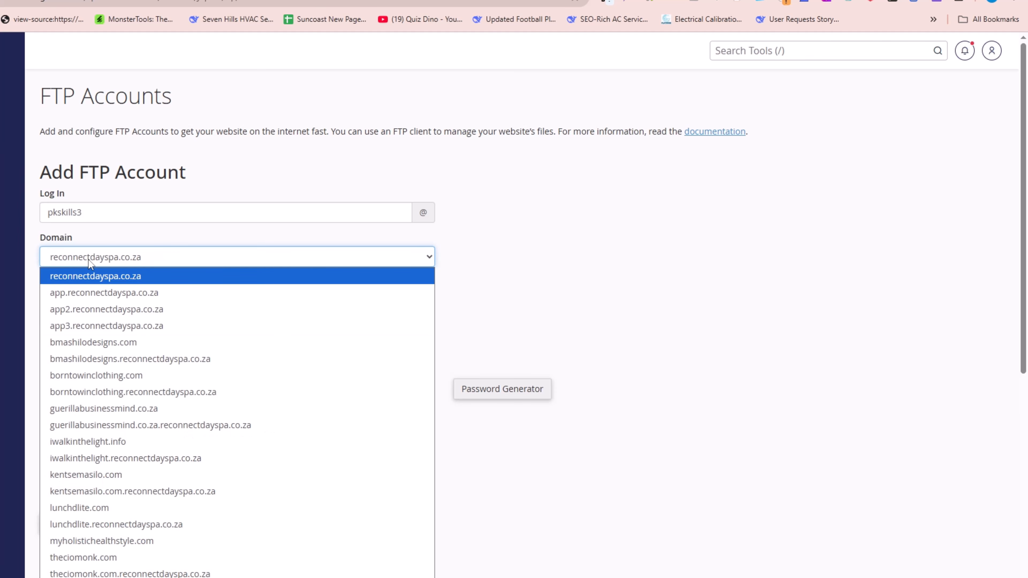
{"action": "left_click", "coordinate": [77, 325]}
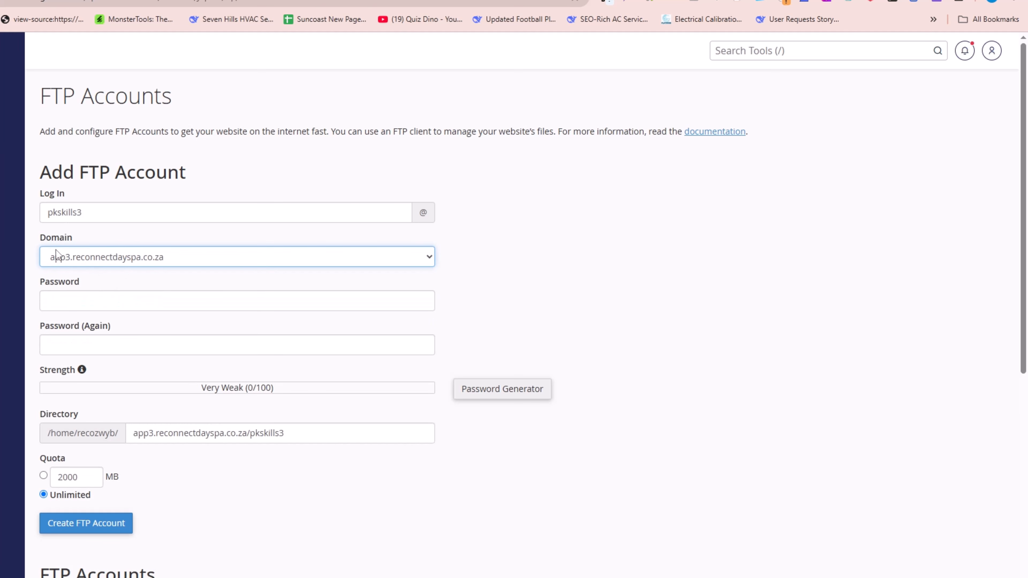
Step: Generate a password for the new FTP account, copy it, acknowledge that it is saved and apply it to the password fields
{"action": "left_click", "coordinate": [477, 395]}
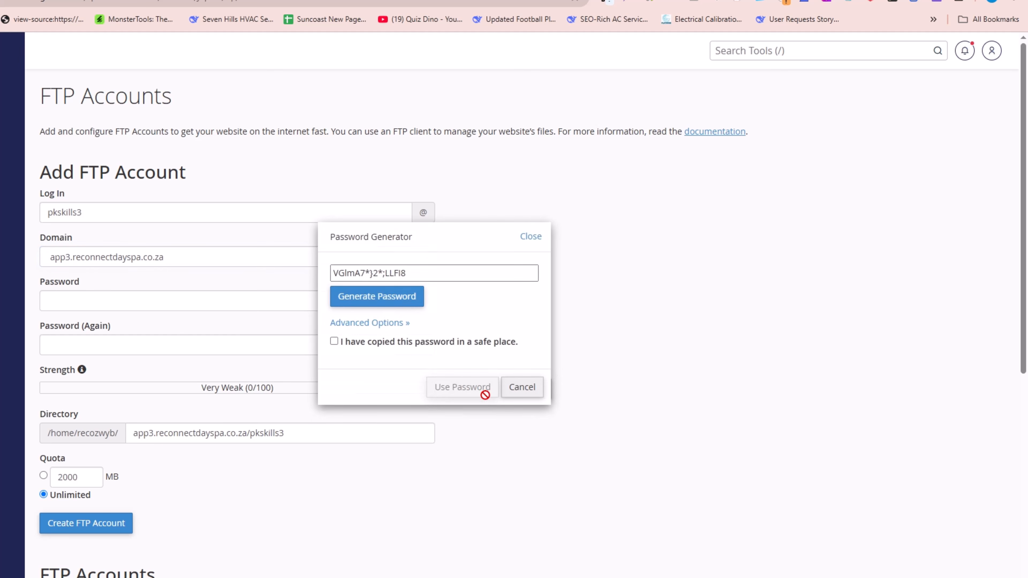
{"action": "triple_click", "coordinate": [396, 274]}
{"action": "key", "text": "ctrl+c"}
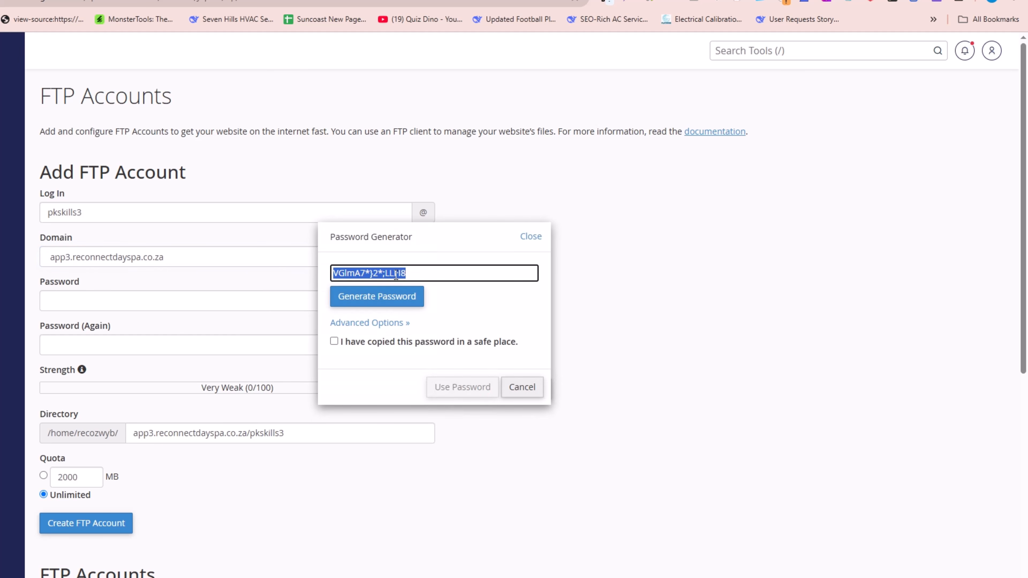
{"action": "left_click", "coordinate": [339, 344]}
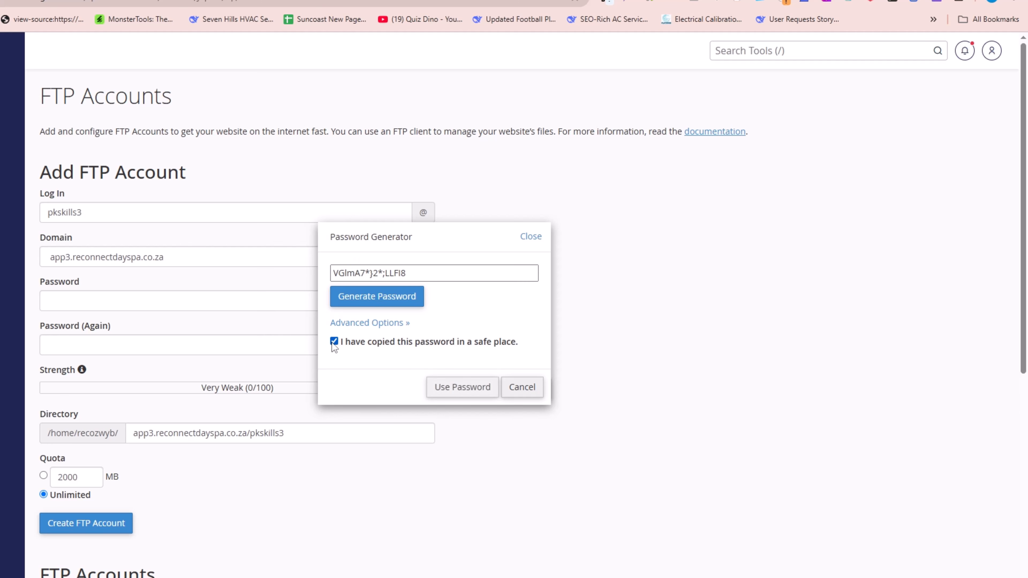
{"action": "left_click", "coordinate": [463, 387]}
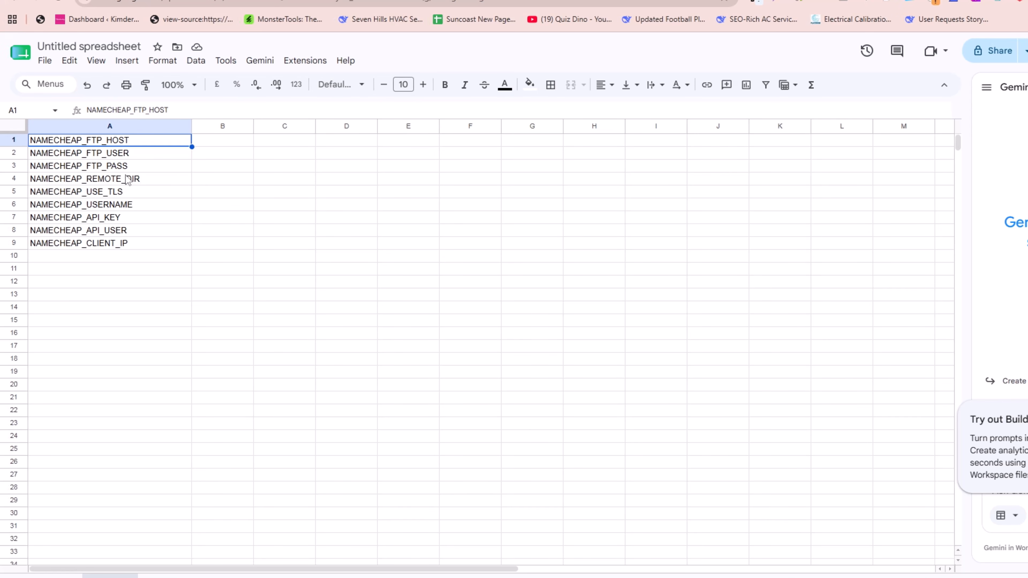
Step: Switch to the Google Sheets spreadsheet and paste the FTP account password into cell B3 beside NAMECHEAP_FTP_PASS
{"action": "left_click", "coordinate": [202, 166]}
{"action": "double_click", "coordinate": [203, 167]}
{"action": "key", "text": "ctrl+v"}
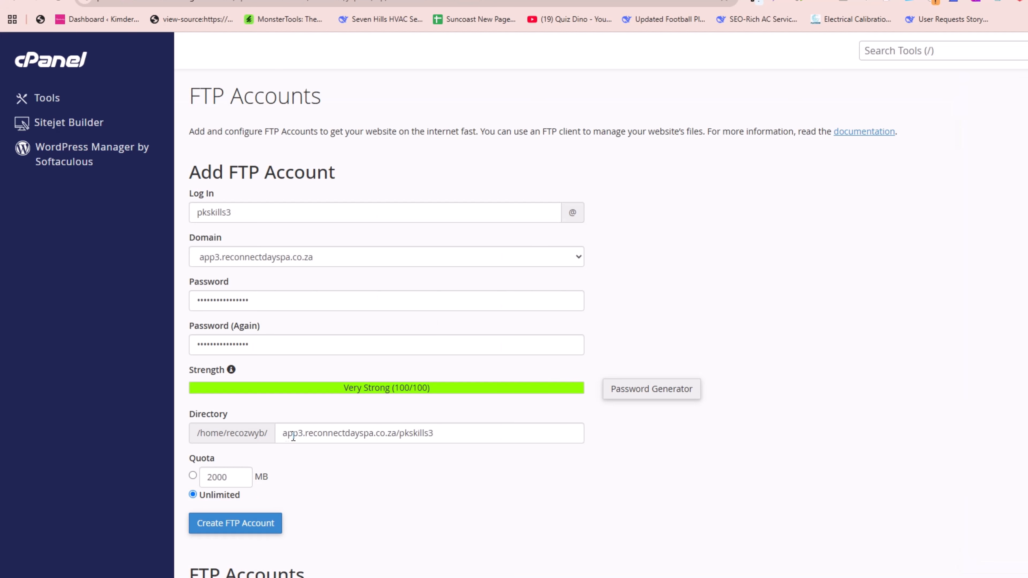
Step: Back in cPanel, set the FTP account's directory to app3.reconnectdayspa.co.za and create the account
{"action": "left_click_drag", "start_coordinate": [401, 435], "coordinate": [464, 431]}
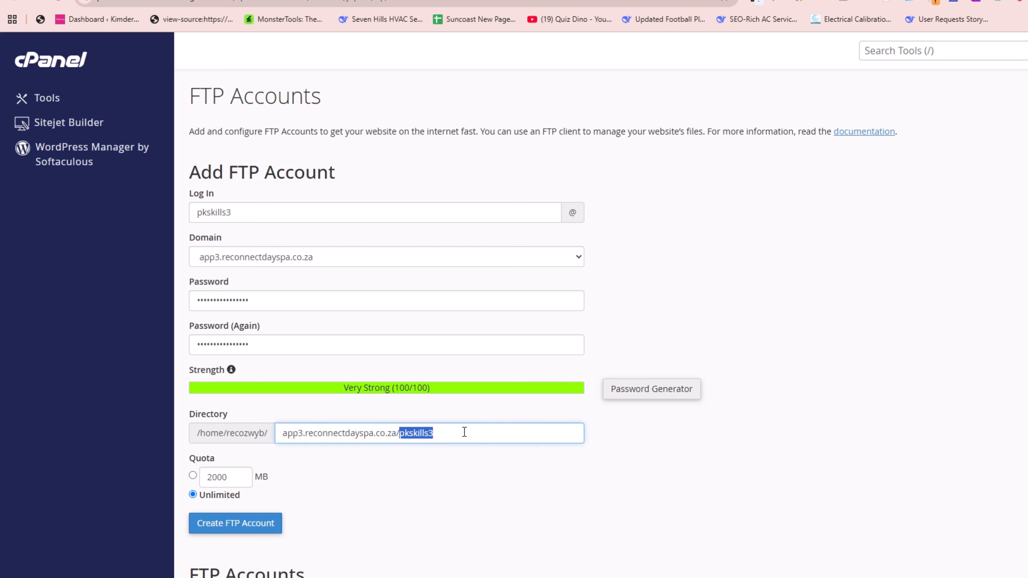
{"action": "key", "text": "BackSpace"}
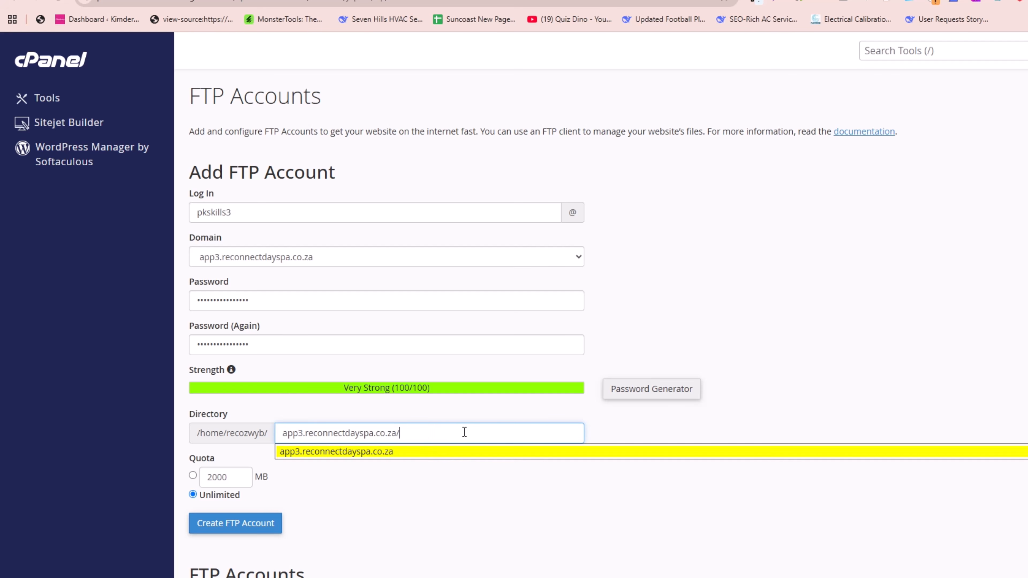
{"action": "left_click", "coordinate": [371, 453]}
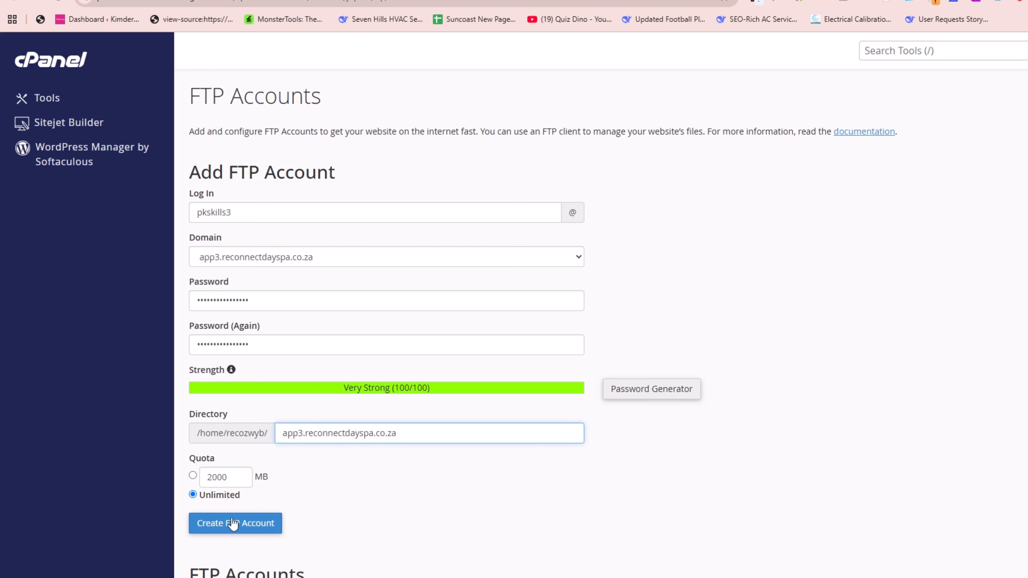
{"action": "left_click", "coordinate": [229, 527]}
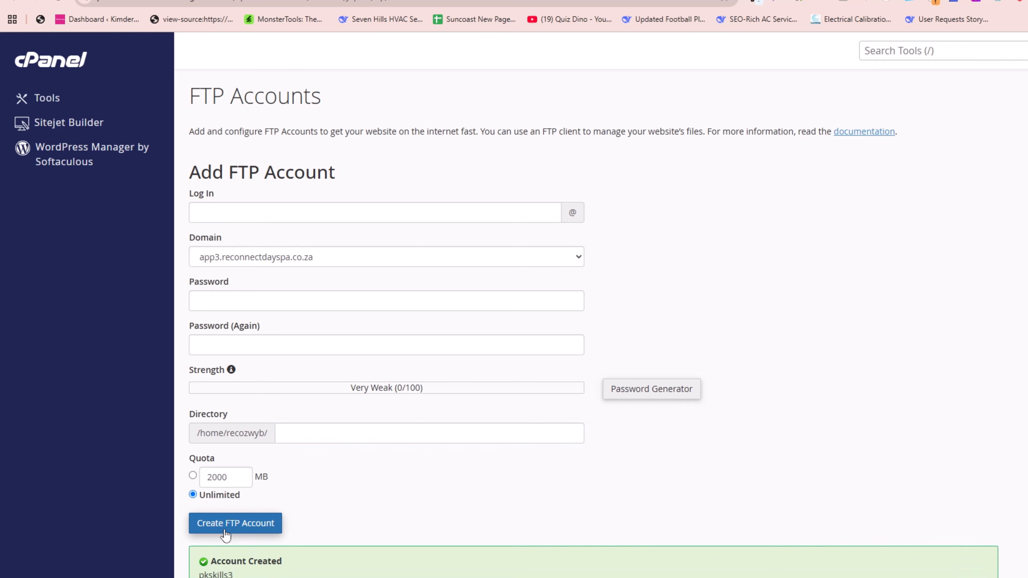
Step: Show the FTP client settings of the pkskills3 account and copy its full FTP username into cell B2 of the spreadsheet
{"action": "scroll", "coordinate": [608, 333], "scroll_direction": "down", "scroll_amount": 7}
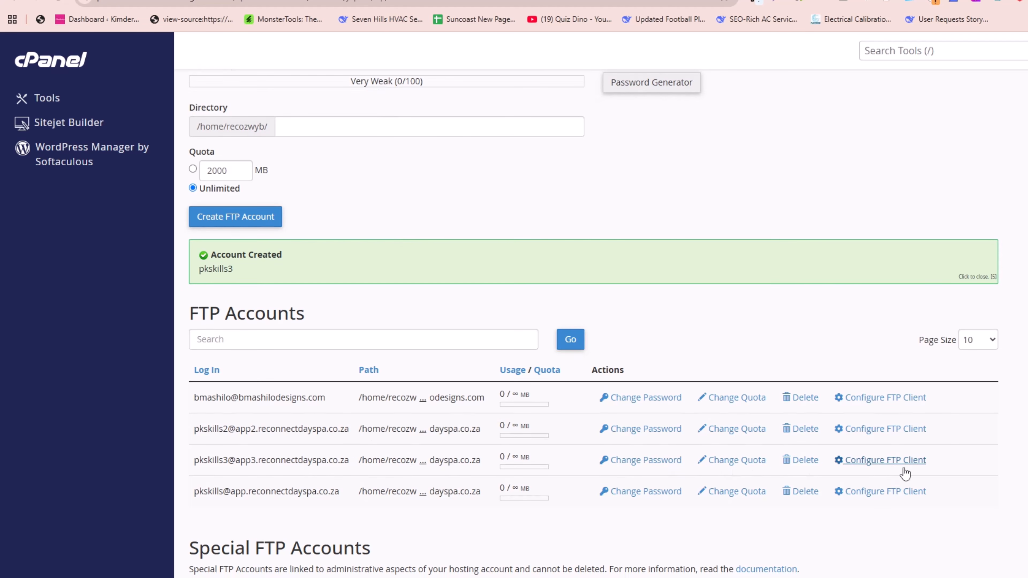
{"action": "left_click", "coordinate": [877, 471]}
{"action": "scroll", "coordinate": [893, 436], "scroll_direction": "down", "scroll_amount": 3}
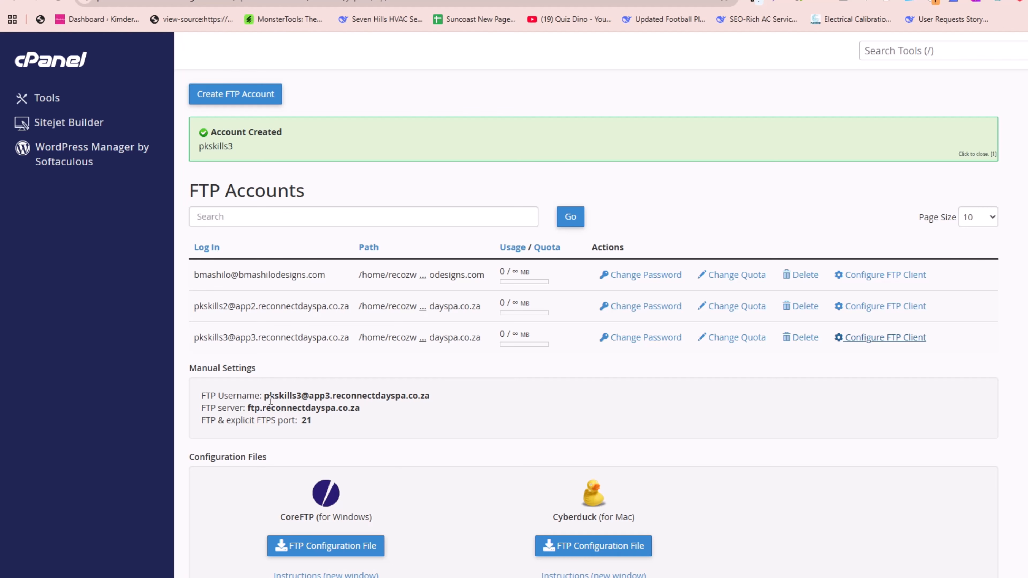
{"action": "left_click_drag", "start_coordinate": [264, 396], "coordinate": [442, 398]}
{"action": "key", "text": "ctrl+c"}
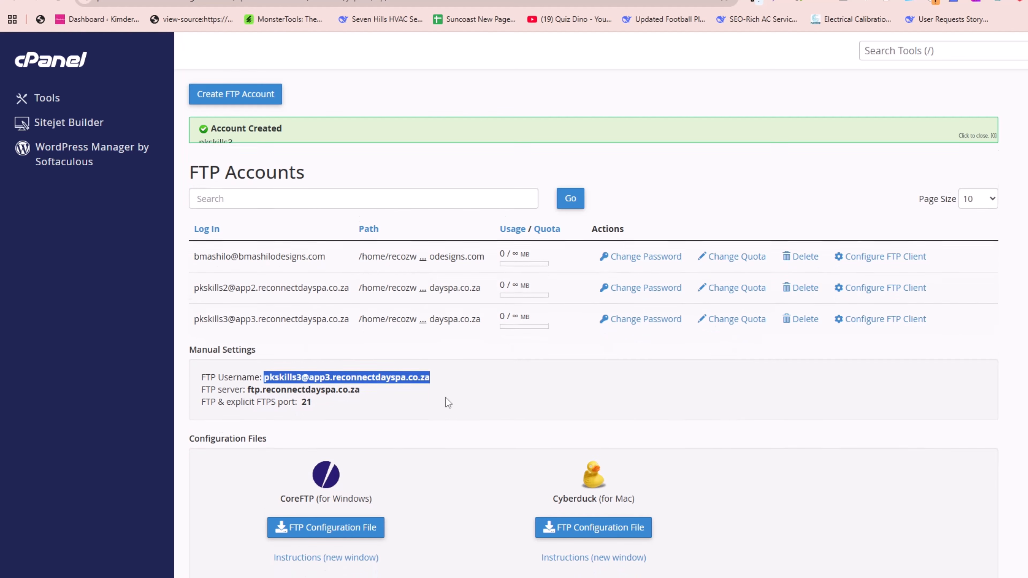
{"action": "key", "text": "alt+Tab"}
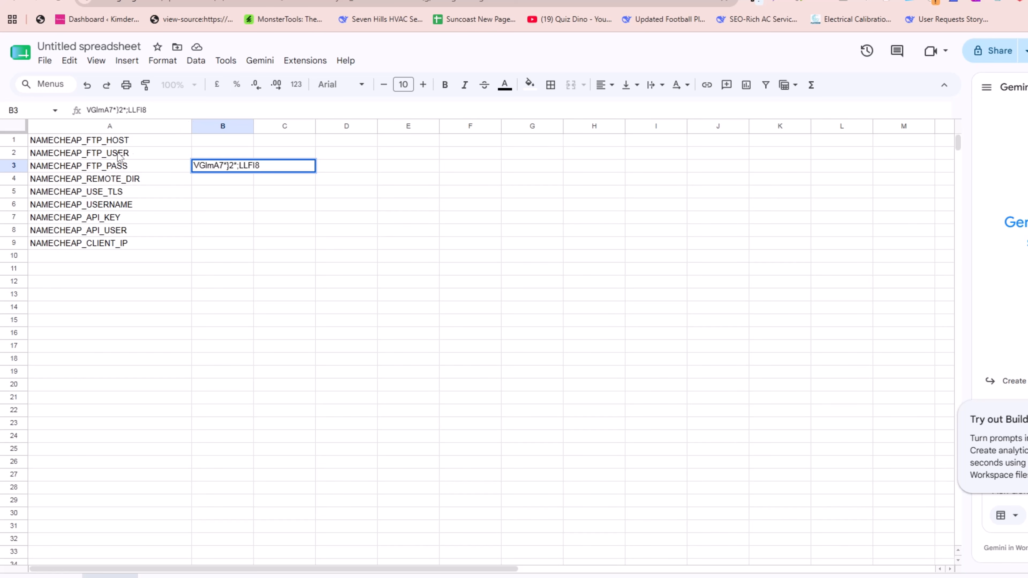
{"action": "left_click", "coordinate": [221, 152]}
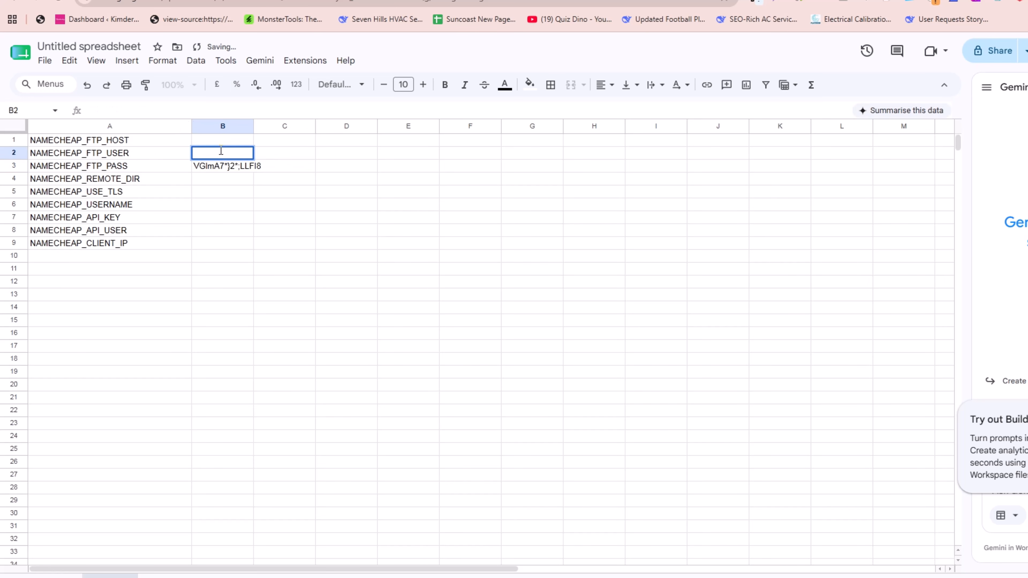
{"action": "key", "text": "ctrl+v"}
Step: Copy the FTP server name ftp.reconnectdayspa.co.za from cPanel into cell B1 beside NAMECHEAP_FTP_HOST in the spreadsheet
{"action": "key", "text": "alt+Tab"}
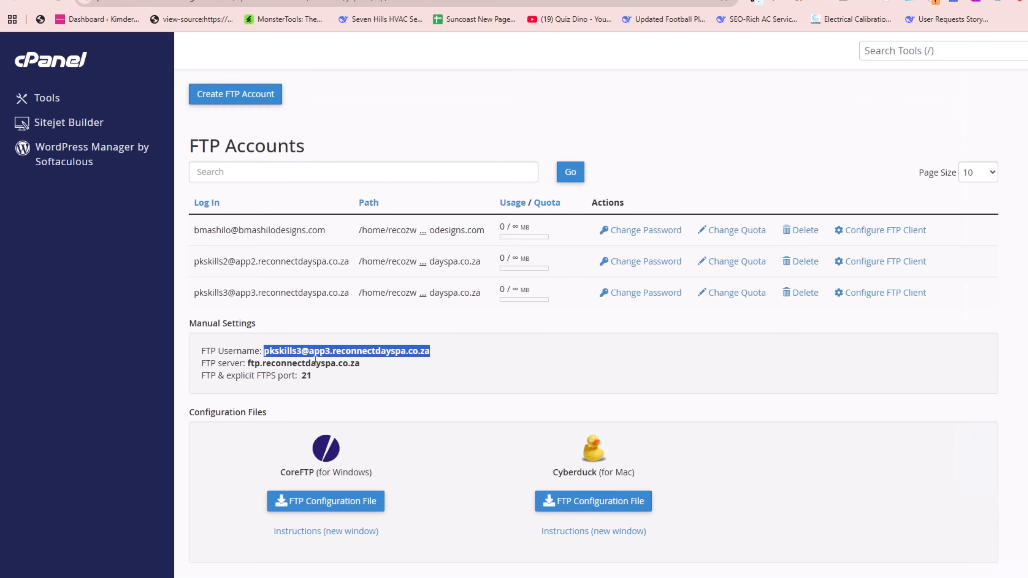
{"action": "left_click", "coordinate": [252, 365]}
{"action": "left_click_drag", "start_coordinate": [246, 365], "coordinate": [374, 369]}
{"action": "key", "text": "ctrl+c"}
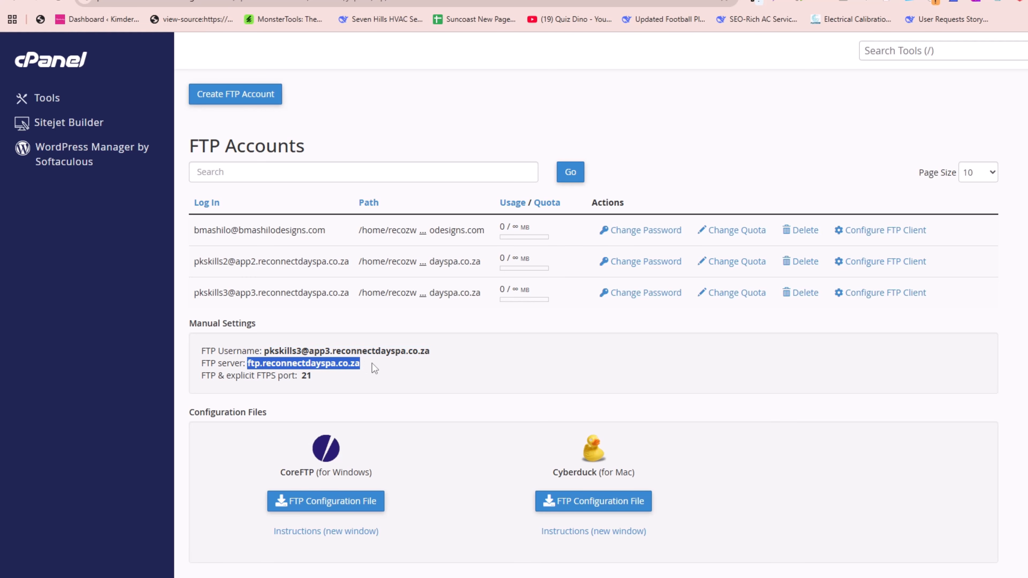
{"action": "left_click", "coordinate": [423, 1]}
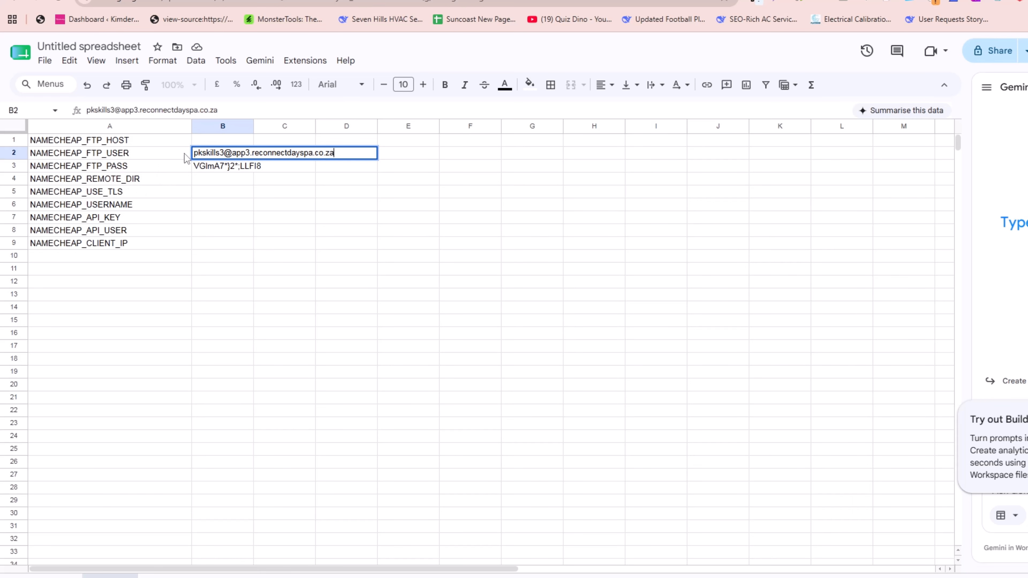
{"action": "left_click", "coordinate": [202, 143]}
{"action": "double_click", "coordinate": [203, 143]}
{"action": "key", "text": "ctrl+v"}
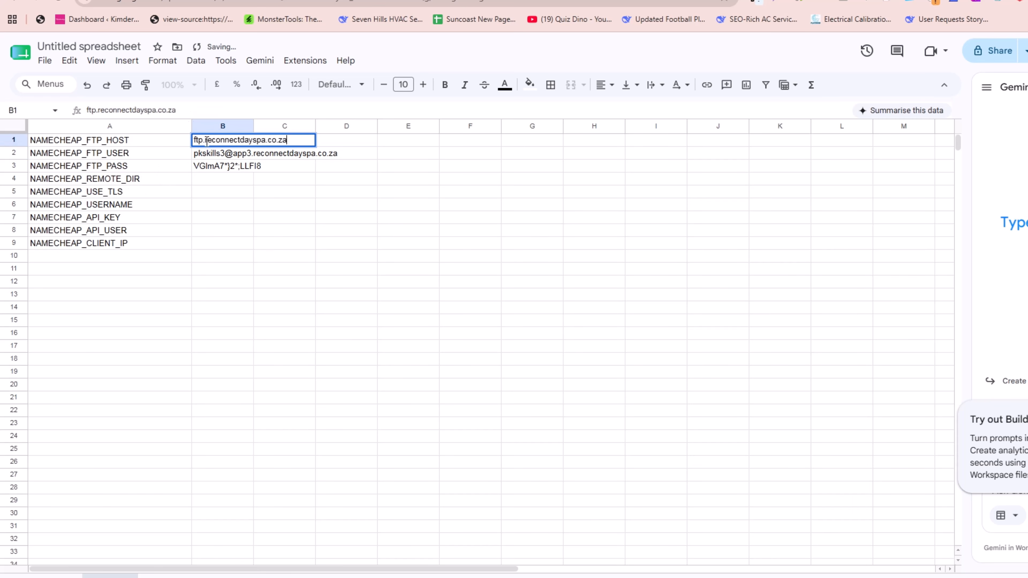
{"action": "left_click", "coordinate": [201, 156]}
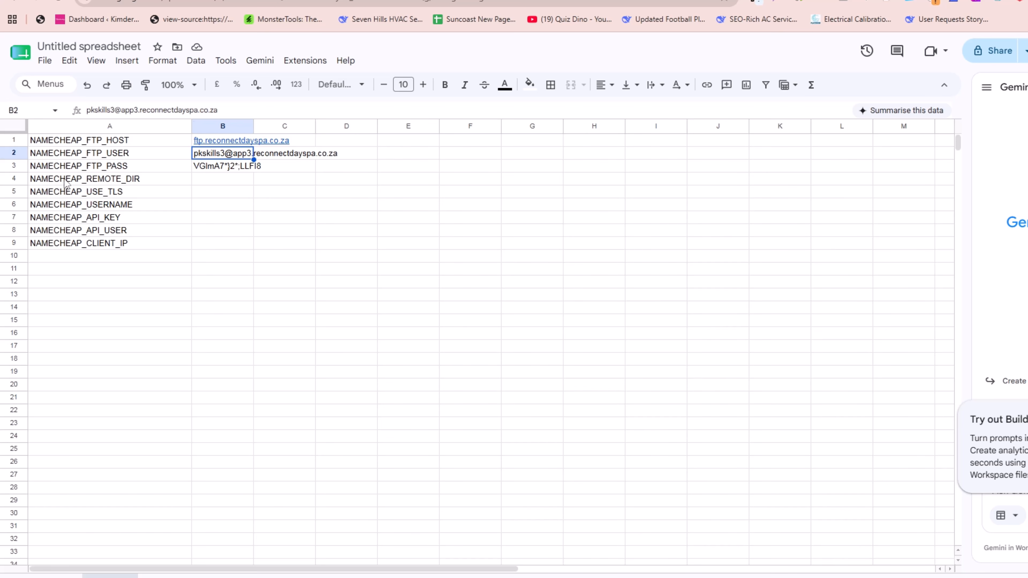
Step: Enter / for NAMECHEAP_REMOTE_DIR in cell B4 and true for NAMECHEAP_USE_TLS in cell B5
{"action": "double_click", "coordinate": [202, 179]}
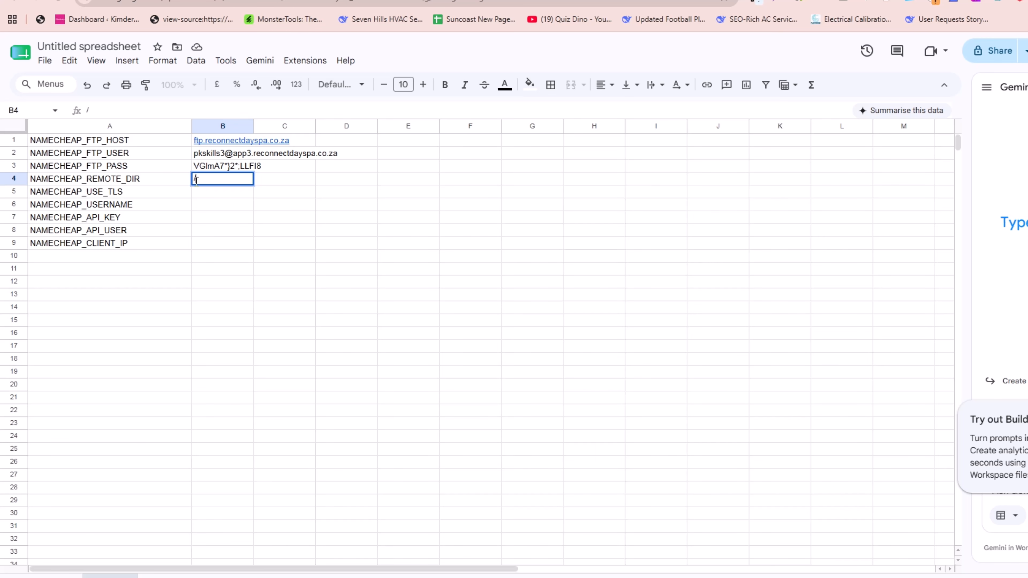
{"action": "left_click", "coordinate": [201, 197]}
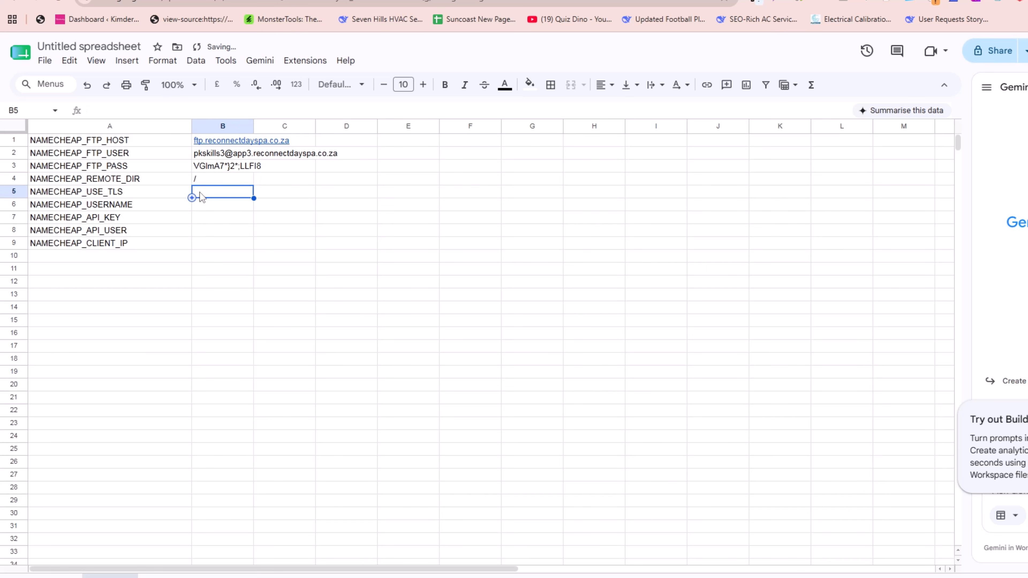
{"action": "type", "text": "true"}
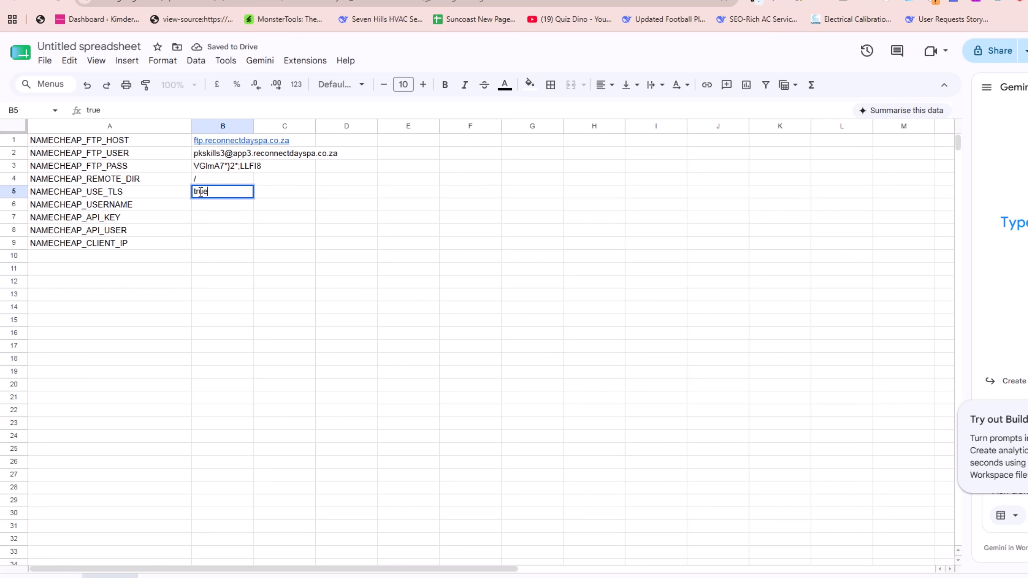
{"action": "left_click", "coordinate": [221, 204]}
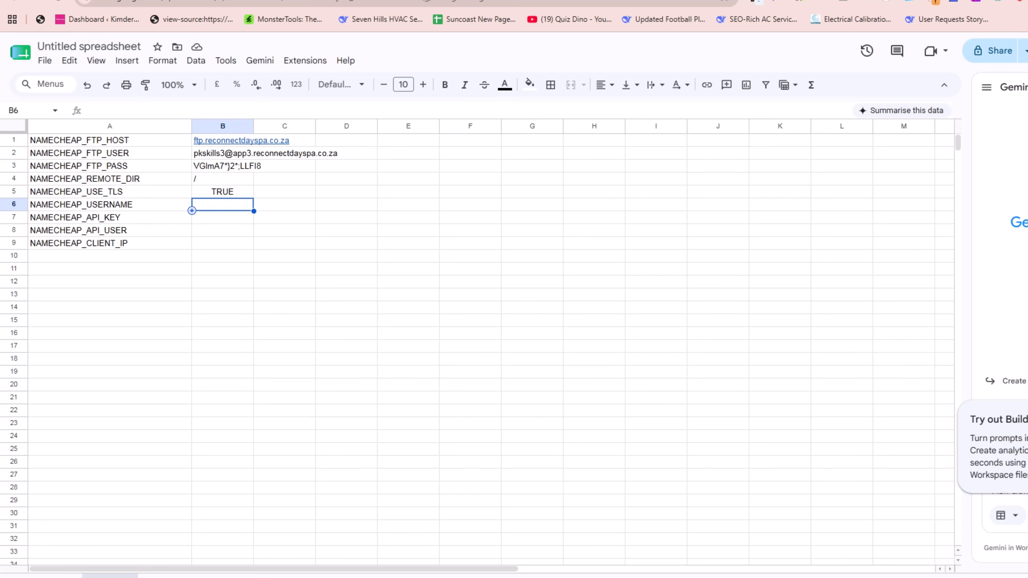
Step: Copy the account username from the Namecheap website into cell B6 beside NAMECHEAP_USERNAME in the spreadsheet
{"action": "left_click", "coordinate": [134, 1]}
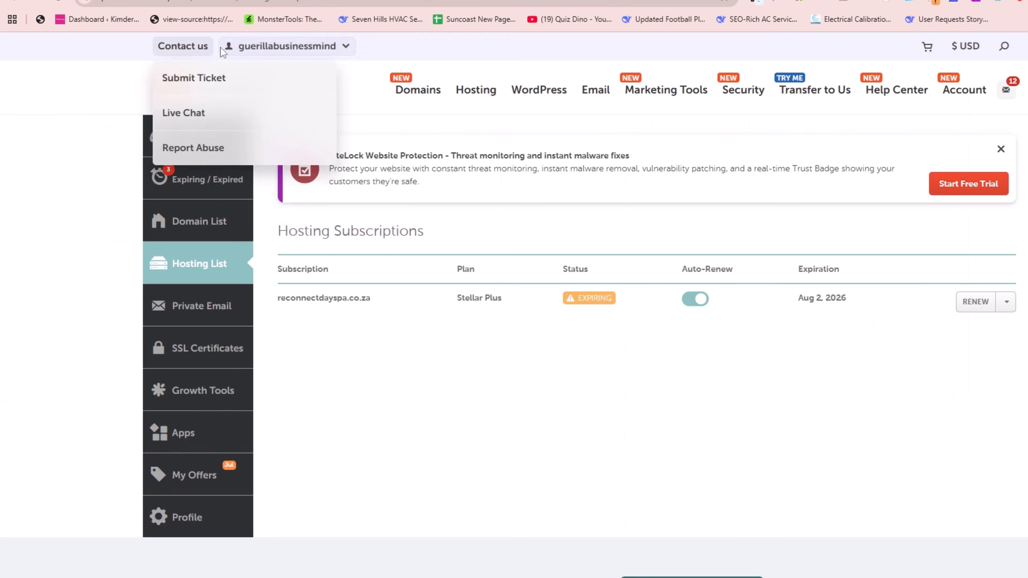
{"action": "mouse_move", "coordinate": [248, 50]}
{"action": "left_click_drag", "start_coordinate": [286, 142], "coordinate": [385, 144]}
{"action": "key", "text": "ctrl+c"}
{"action": "key", "text": "ctrl+Tab"}
{"action": "key", "text": "ctrl+Tab"}
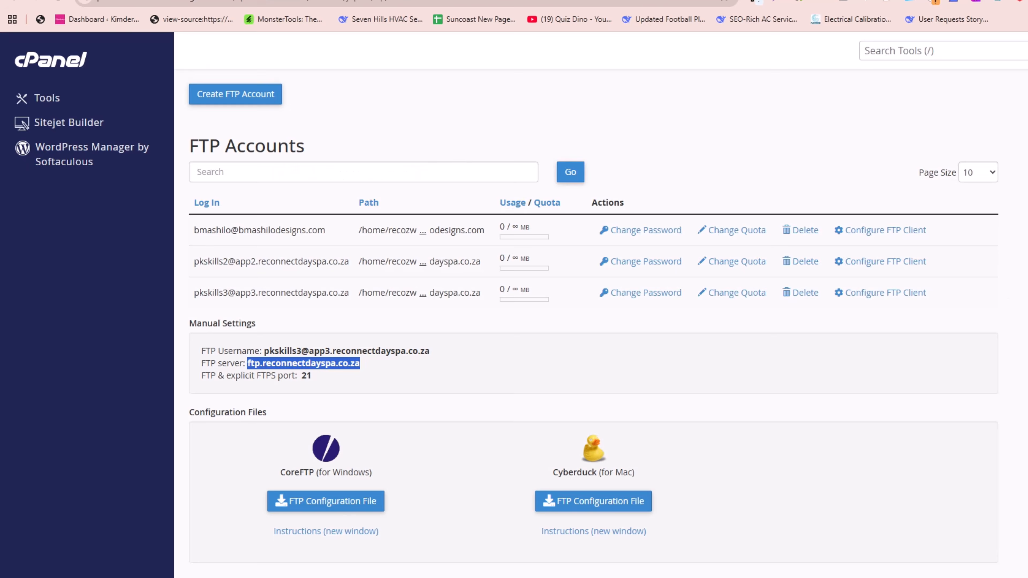
{"action": "double_click", "coordinate": [209, 205]}
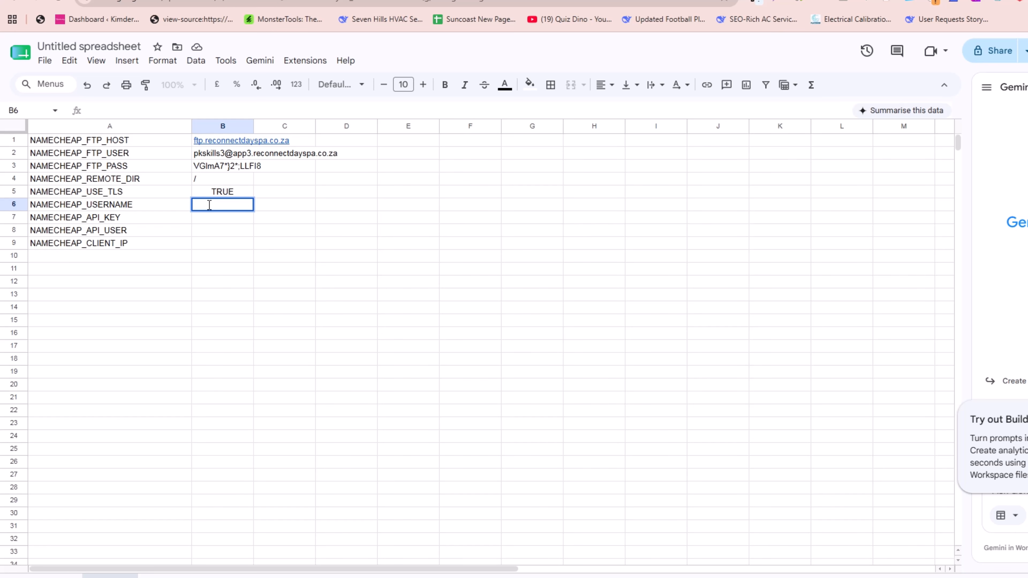
{"action": "key", "text": "ctrl+v"}
{"action": "left_click", "coordinate": [67, 223]}
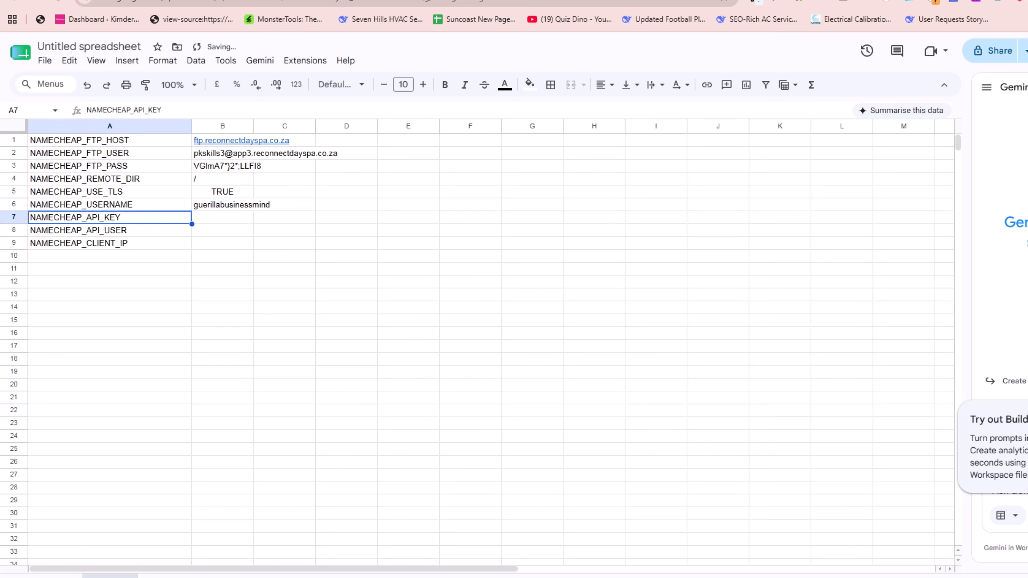
Step: Return to the Namecheap website and open the account's Profile section to reach its Tools entry
{"action": "key", "text": "ctrl+Tab"}
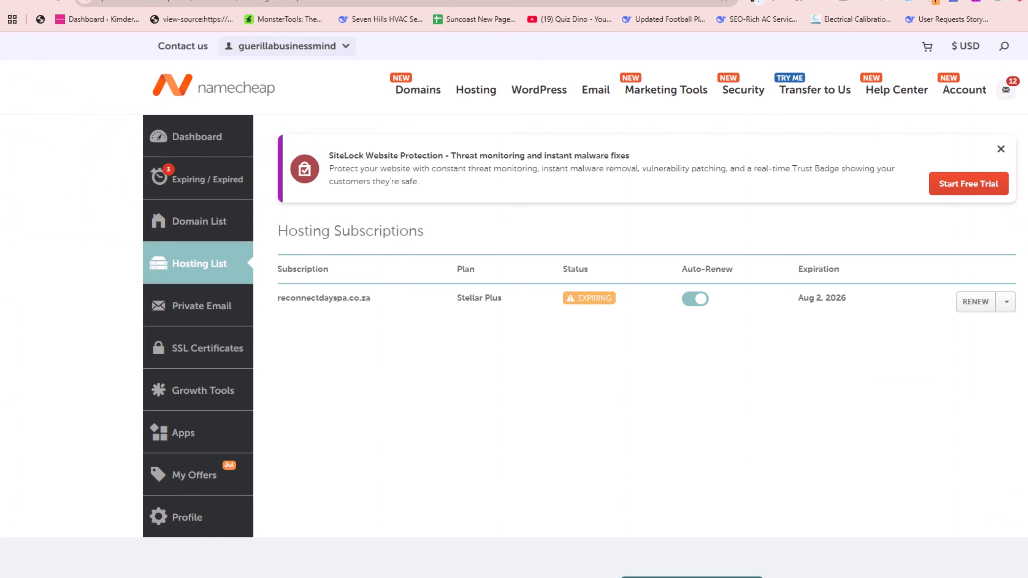
{"action": "scroll", "coordinate": [312, 280], "scroll_direction": "down", "scroll_amount": 4}
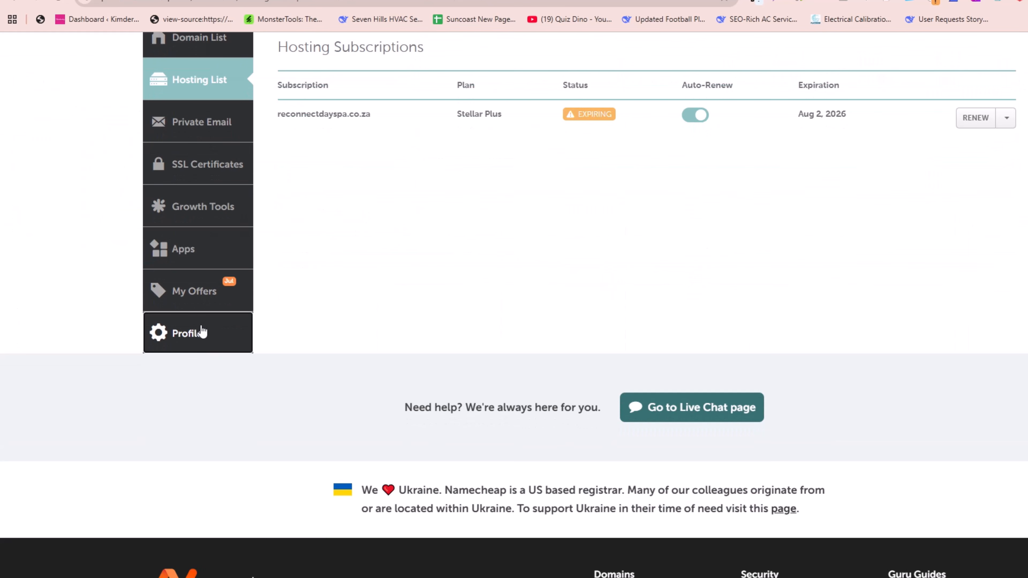
{"action": "scroll", "coordinate": [260, 287], "scroll_direction": "down", "scroll_amount": 4}
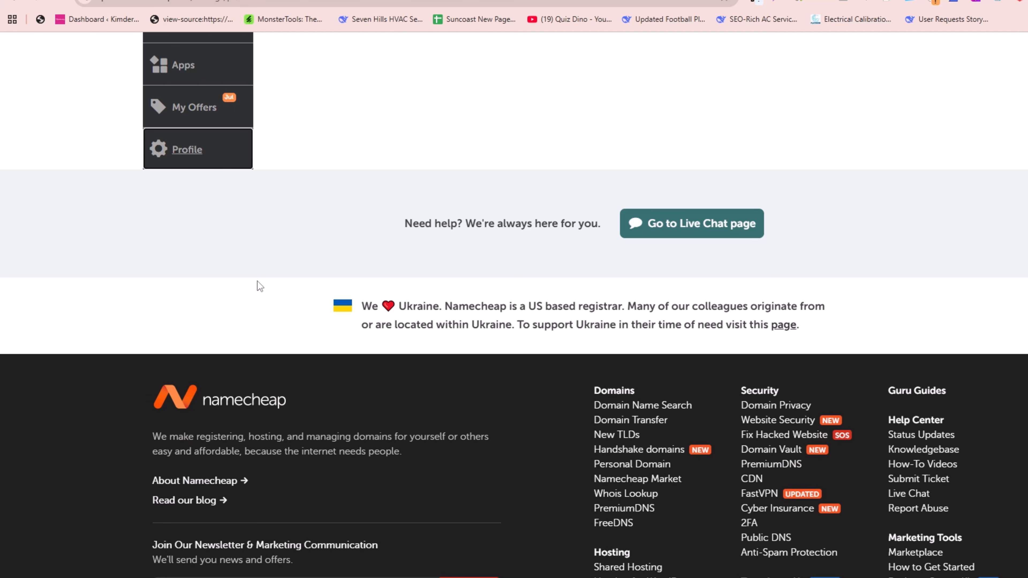
{"action": "scroll", "coordinate": [260, 286], "scroll_direction": "down", "scroll_amount": 4}
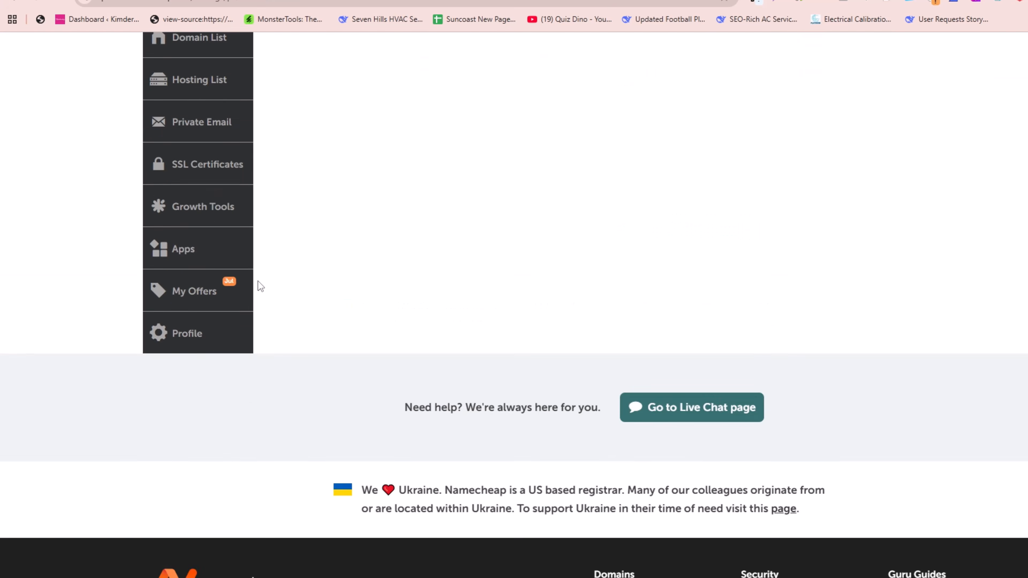
{"action": "scroll", "coordinate": [225, 423], "scroll_direction": "down", "scroll_amount": 5}
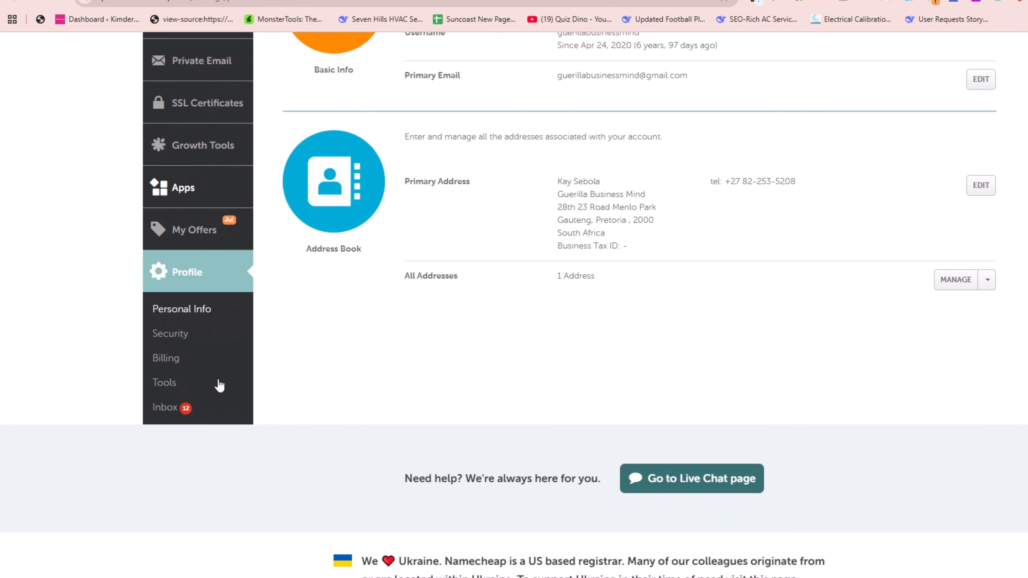
Step: Go to the account's Tools page and open the management page for Namecheap API Access under Business & Dev Tools
{"action": "left_click", "coordinate": [168, 391]}
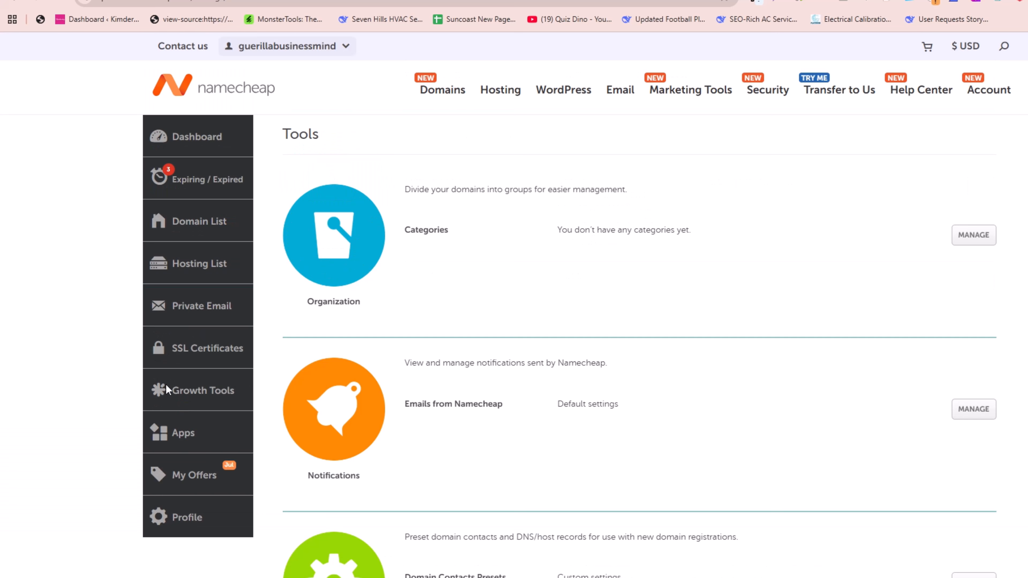
{"action": "scroll", "coordinate": [656, 240], "scroll_direction": "down", "scroll_amount": 5}
{"action": "scroll", "coordinate": [656, 240], "scroll_direction": "down", "scroll_amount": 4}
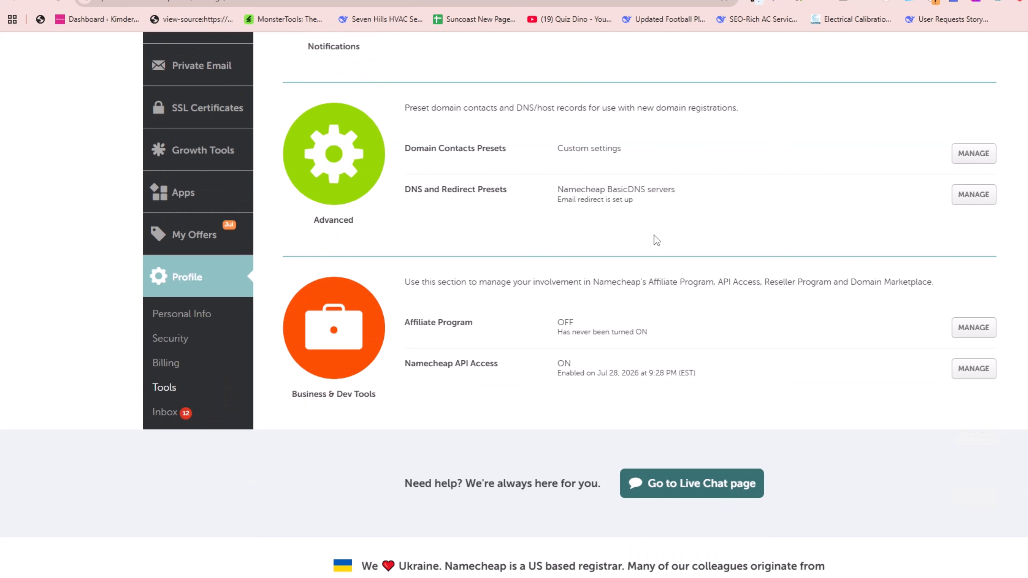
{"action": "left_click_drag", "start_coordinate": [397, 367], "coordinate": [499, 365]}
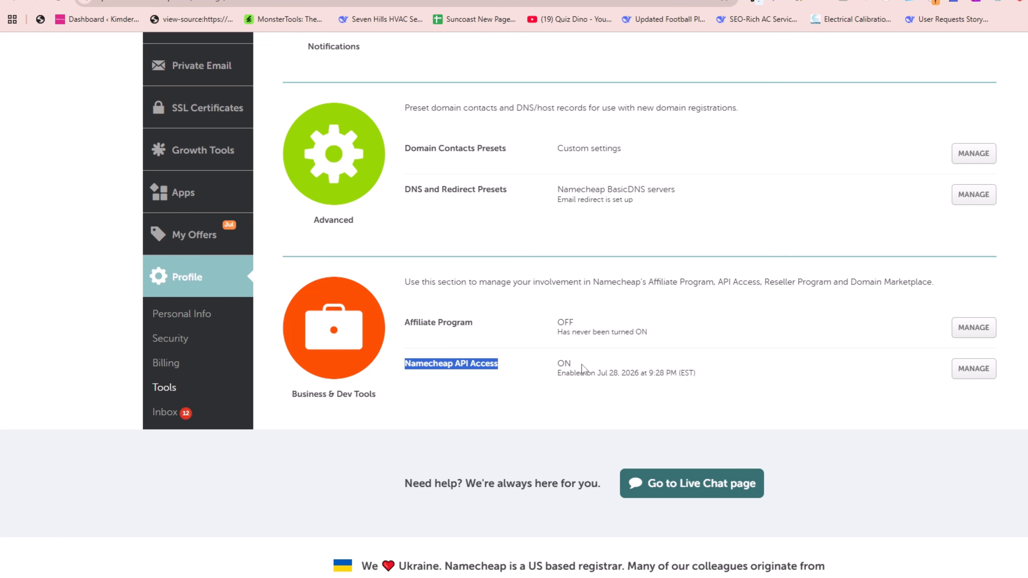
{"action": "left_click_drag", "start_coordinate": [557, 367], "coordinate": [586, 369]}
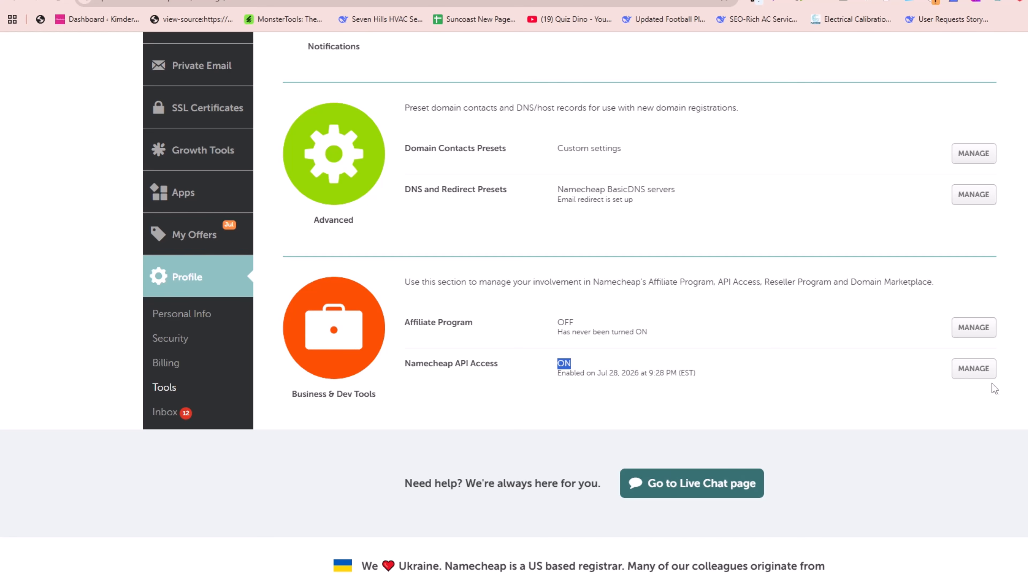
{"action": "left_click", "coordinate": [986, 373]}
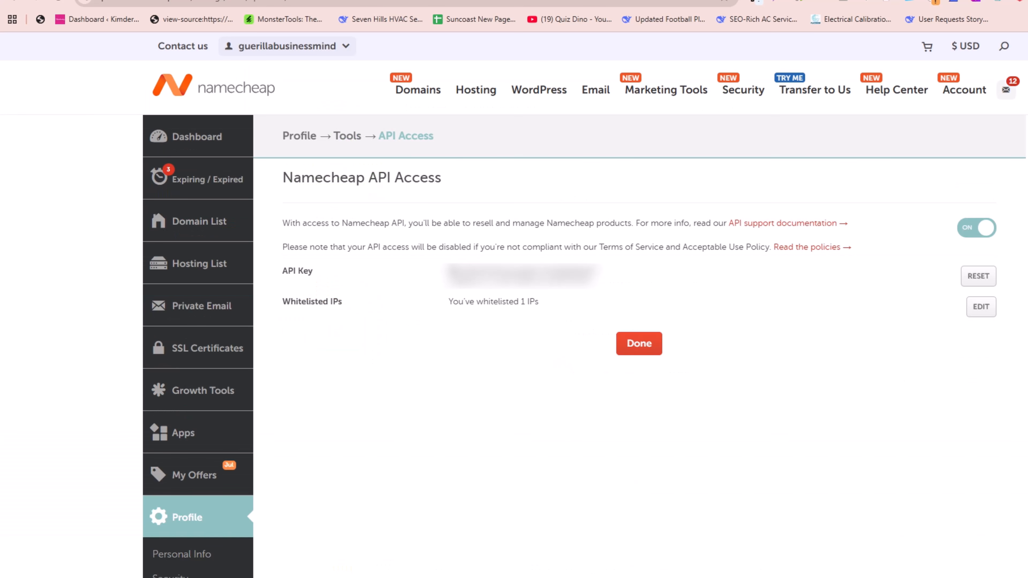
Step: Copy the API key from the Namecheap API Access page into cell B7 beside NAMECHEAP_API_KEY in the spreadsheet
{"action": "left_click_drag", "start_coordinate": [450, 274], "coordinate": [616, 277]}
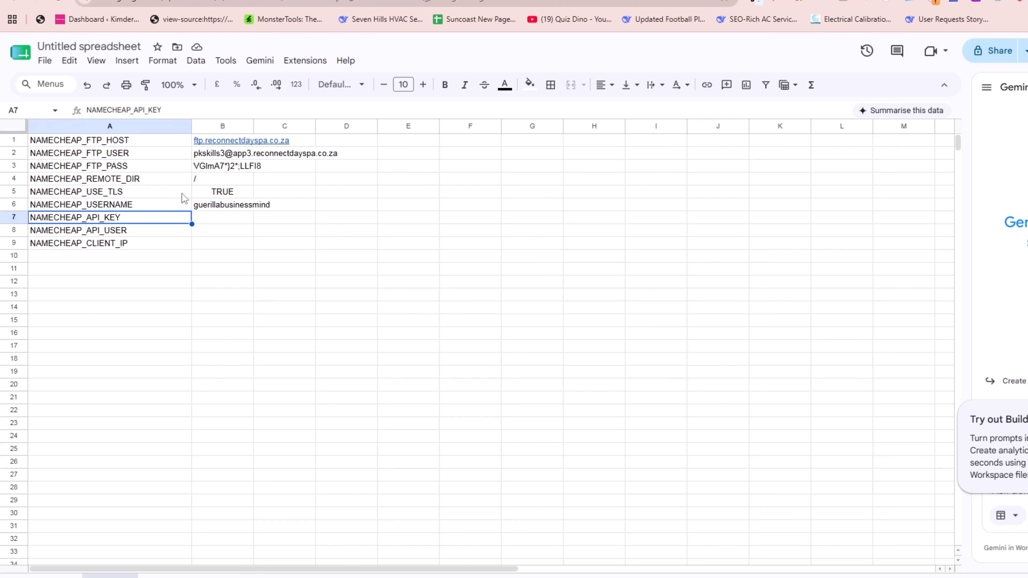
{"action": "left_click", "coordinate": [213, 231]}
{"action": "double_click", "coordinate": [213, 218]}
{"action": "key", "text": "ctrl+v"}
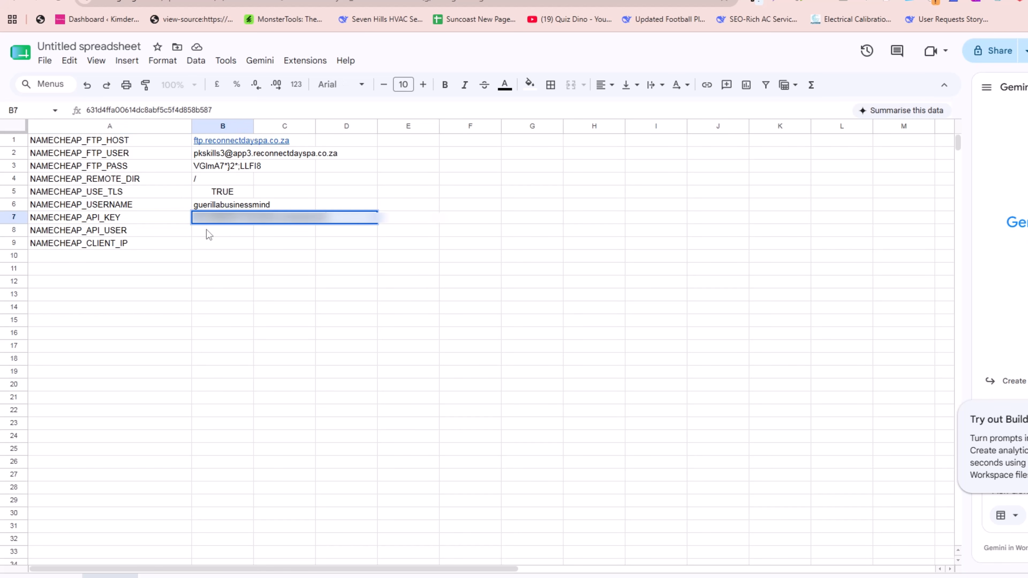
{"action": "key", "text": "Return"}
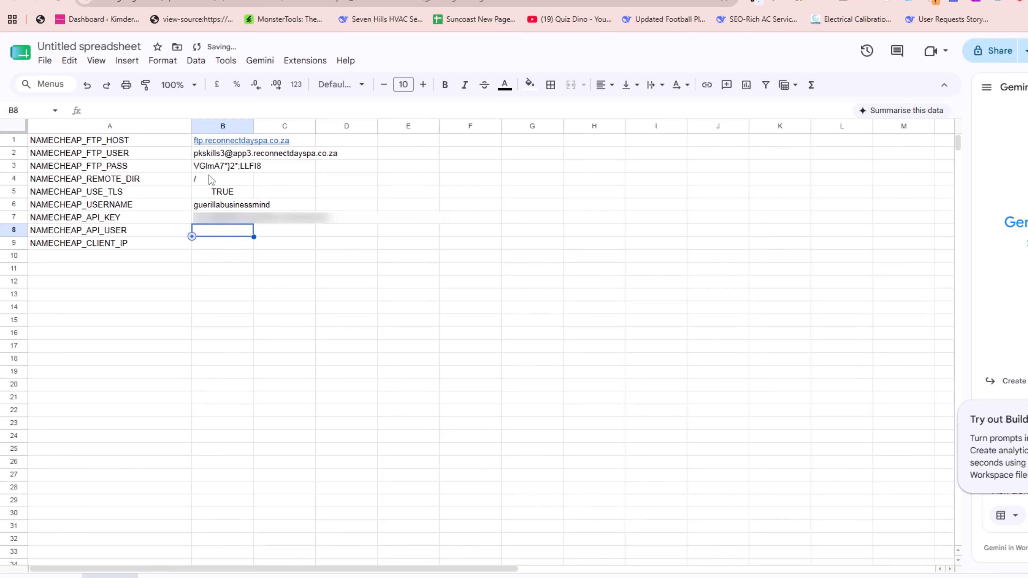
Step: Copy the account username from cell B6 into cell B8 beside NAMECHEAP_API_USER
{"action": "left_click", "coordinate": [212, 202]}
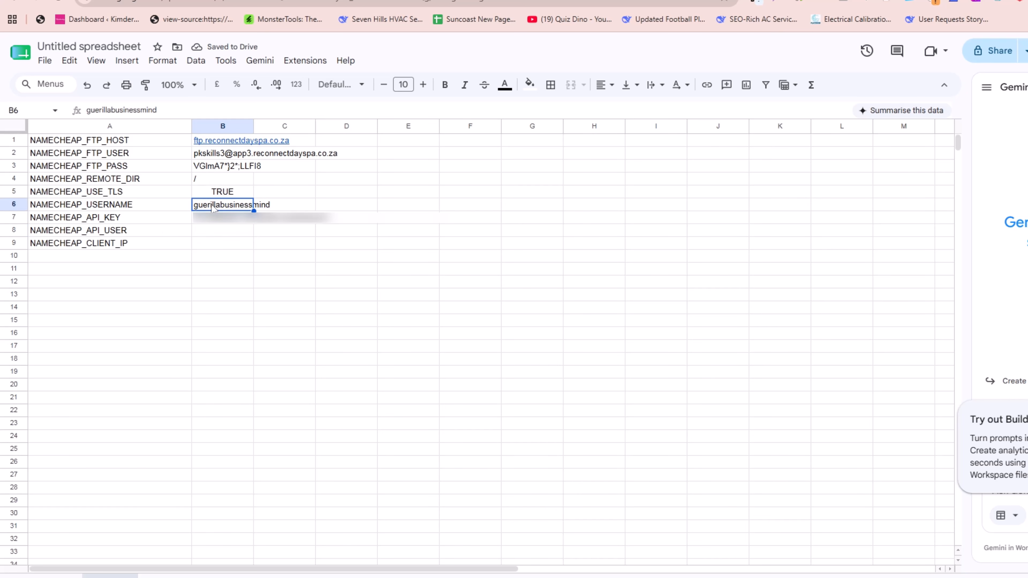
{"action": "double_click", "coordinate": [212, 204]}
{"action": "key", "text": "ctrl+c"}
{"action": "double_click", "coordinate": [208, 230]}
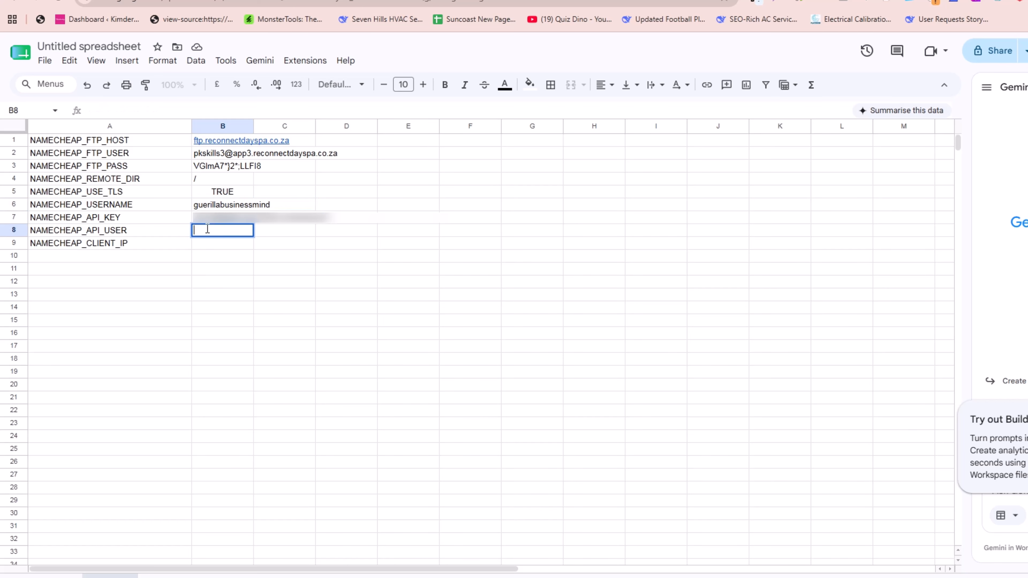
{"action": "key", "text": "ctrl+v"}
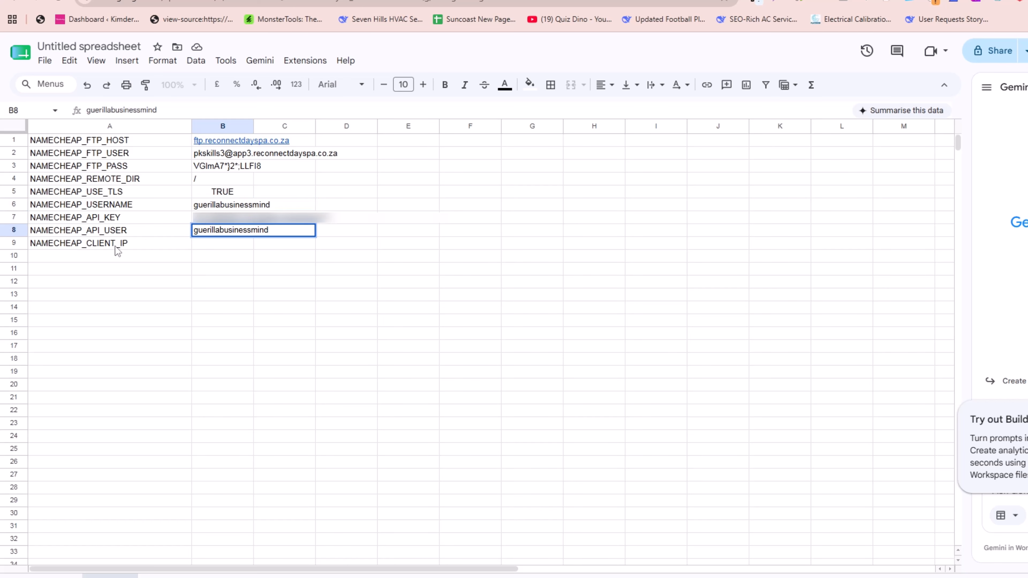
Step: Copy the public IPv4 address from whatismyipaddress.com into cell B9 beside NAMECHEAP_CLIENT_IP in the spreadsheet
{"action": "left_click", "coordinate": [205, 246]}
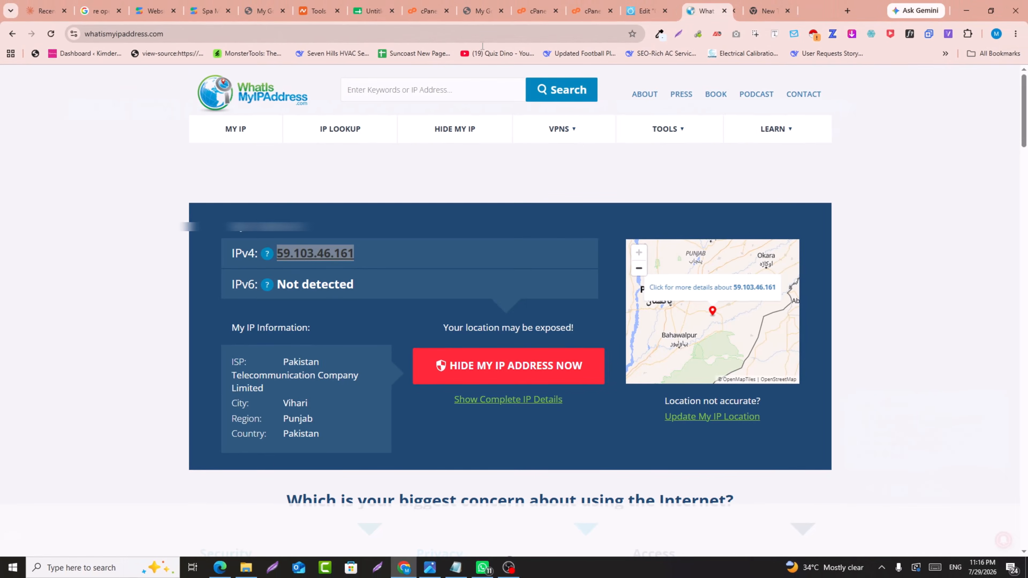
{"action": "left_click_drag", "start_coordinate": [483, 45], "coordinate": [425, 17]}
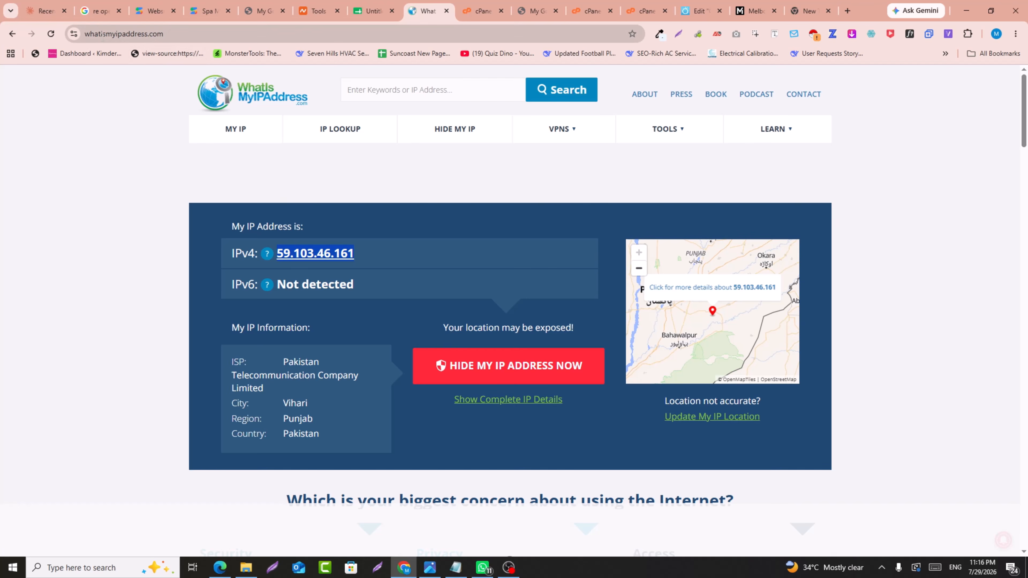
{"action": "left_click_drag", "start_coordinate": [171, 34], "coordinate": [106, 35]}
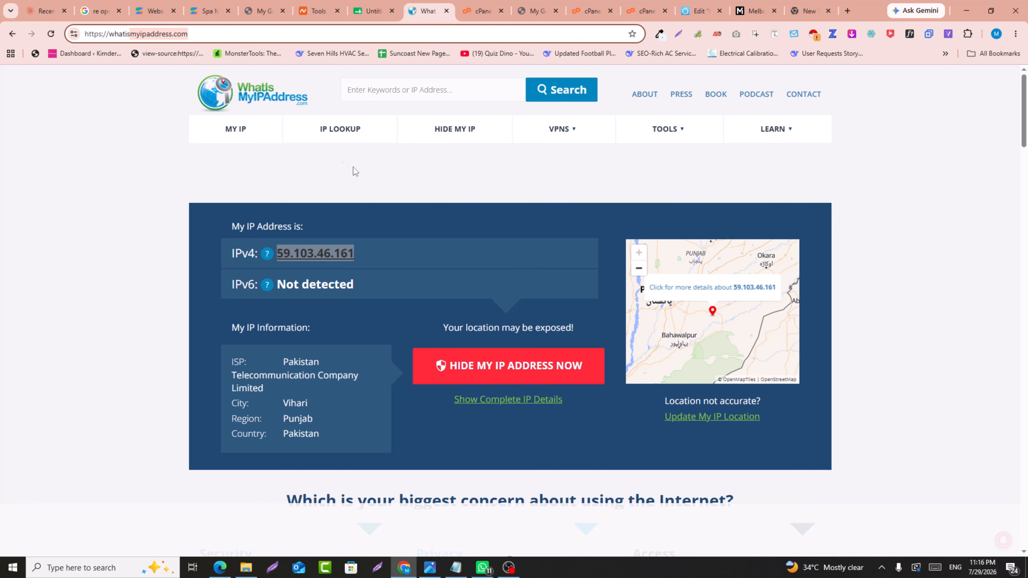
{"action": "left_click_drag", "start_coordinate": [356, 254], "coordinate": [279, 252]}
{"action": "key", "text": "ctrl+c"}
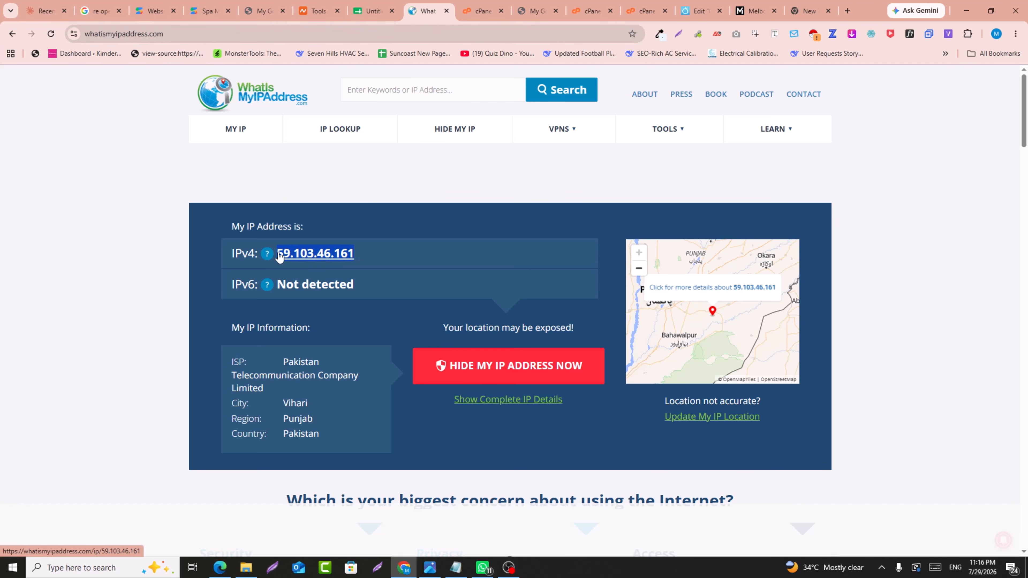
{"action": "left_click", "coordinate": [371, 11]}
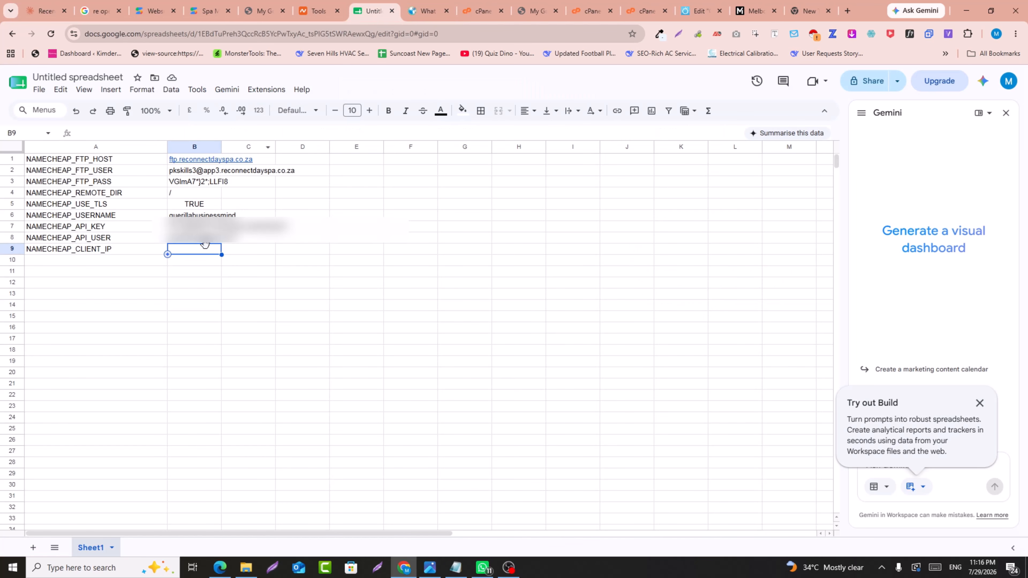
{"action": "double_click", "coordinate": [206, 253]}
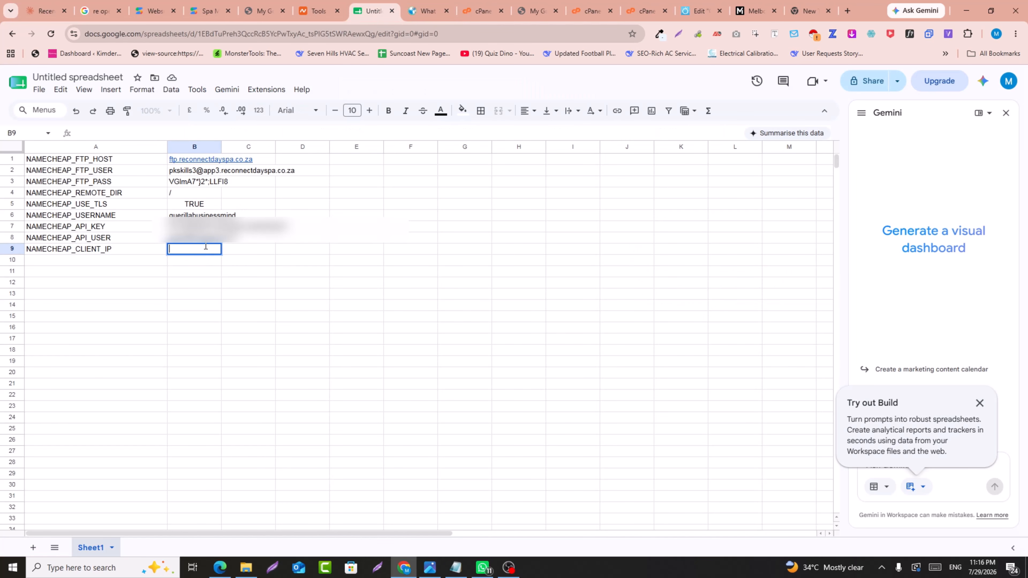
{"action": "key", "text": "ctrl+v"}
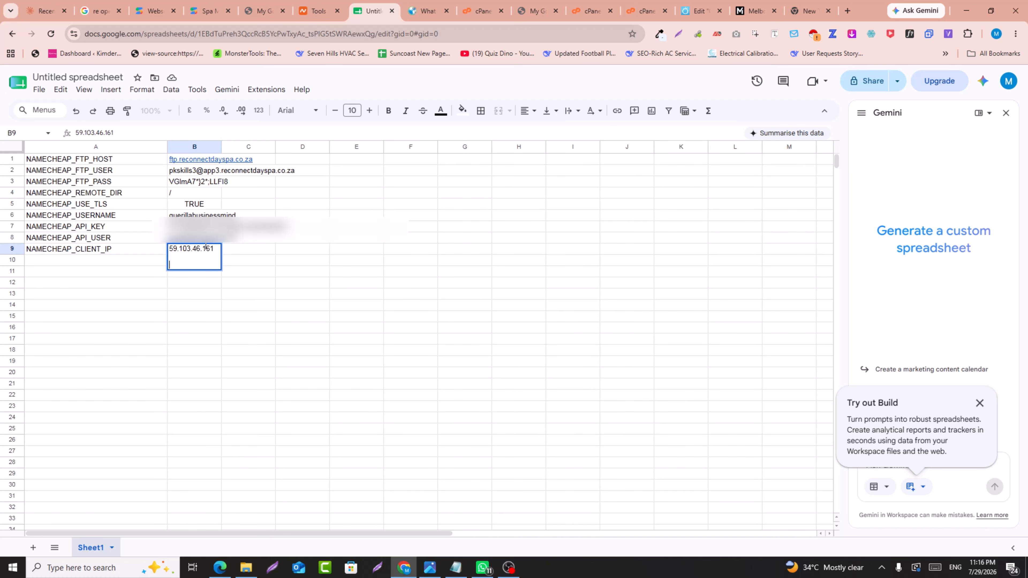
{"action": "left_click", "coordinate": [235, 263]}
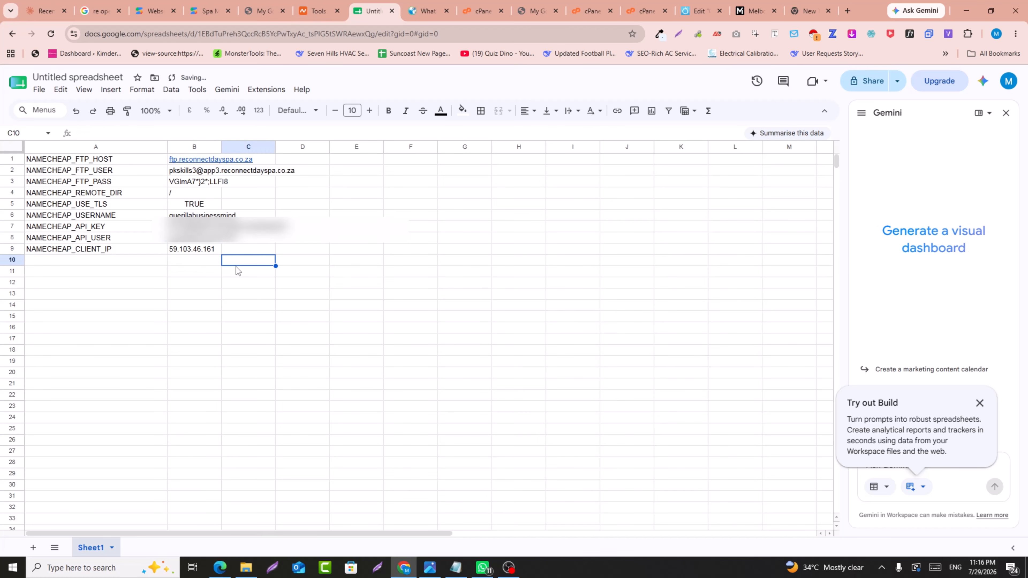
Step: Switch to the Spa Management System app in AI Studio and open the Secrets section of its settings
{"action": "left_click", "coordinate": [246, 6]}
{"action": "left_click", "coordinate": [209, 6]}
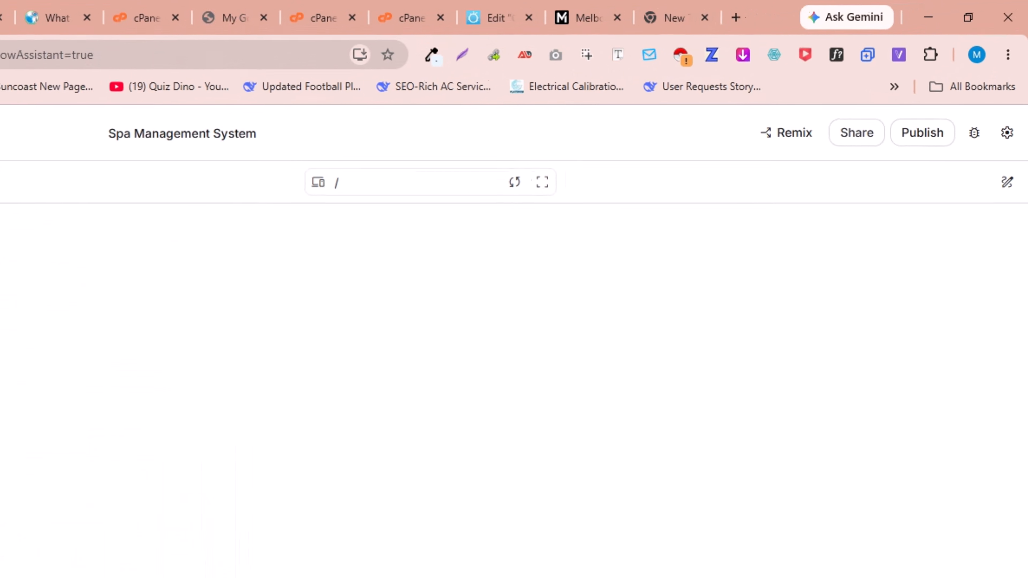
{"action": "left_click", "coordinate": [1004, 146]}
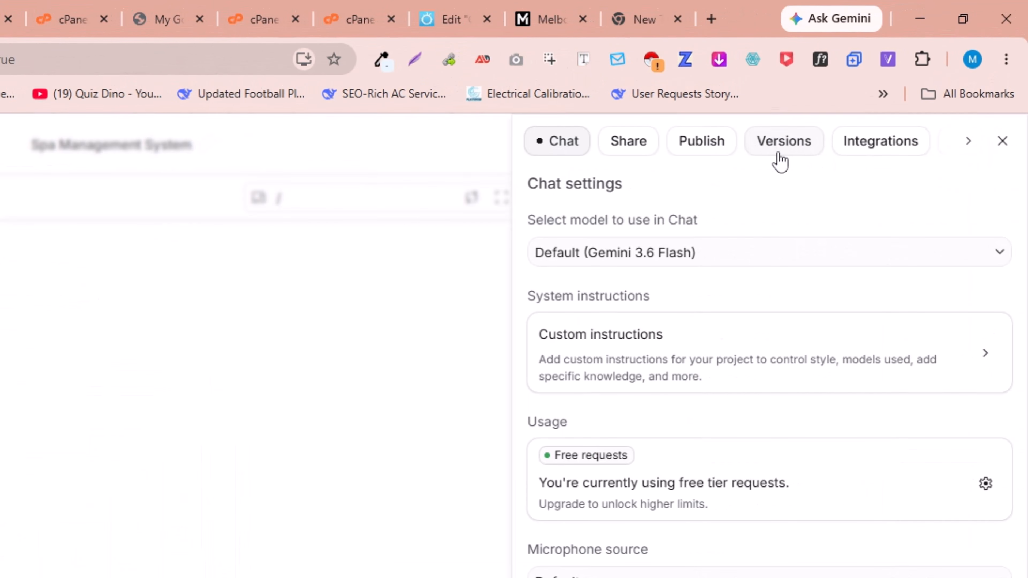
{"action": "left_click", "coordinate": [969, 143]}
{"action": "left_click", "coordinate": [862, 138]}
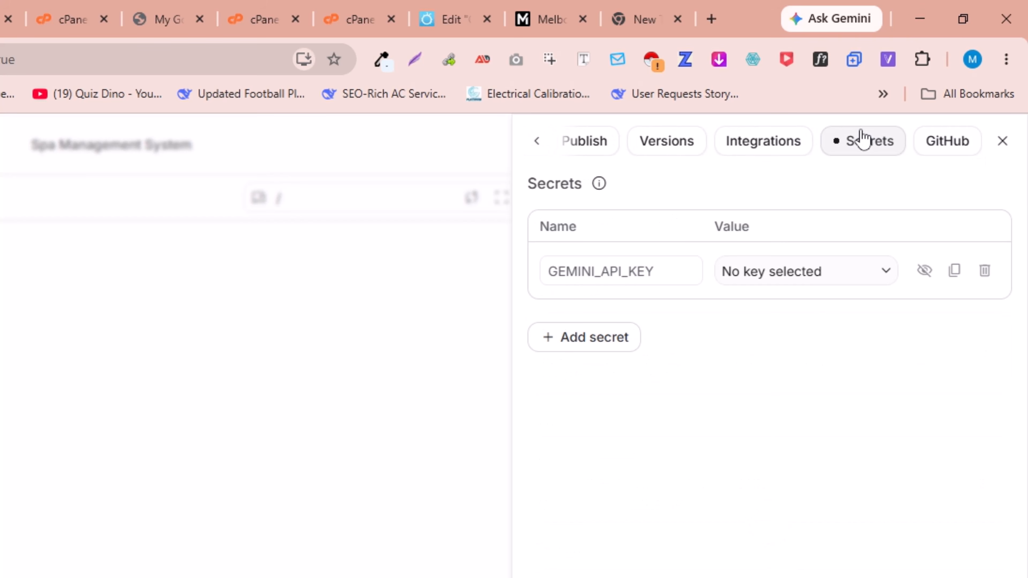
Step: Add a new secret and name it NAMECHEAP_FTP_HOST, copying the name from cell A1 of the spreadsheet
{"action": "left_click", "coordinate": [583, 345]}
{"action": "left_click_drag", "start_coordinate": [367, 7], "coordinate": [256, 5]}
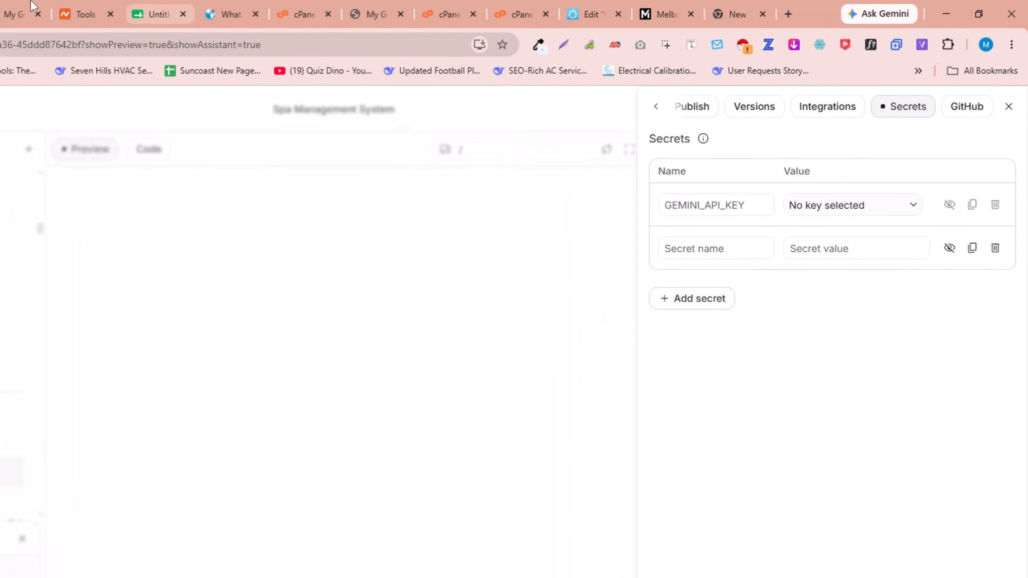
{"action": "double_click", "coordinate": [97, 158]}
{"action": "key", "text": "ctrl+c"}
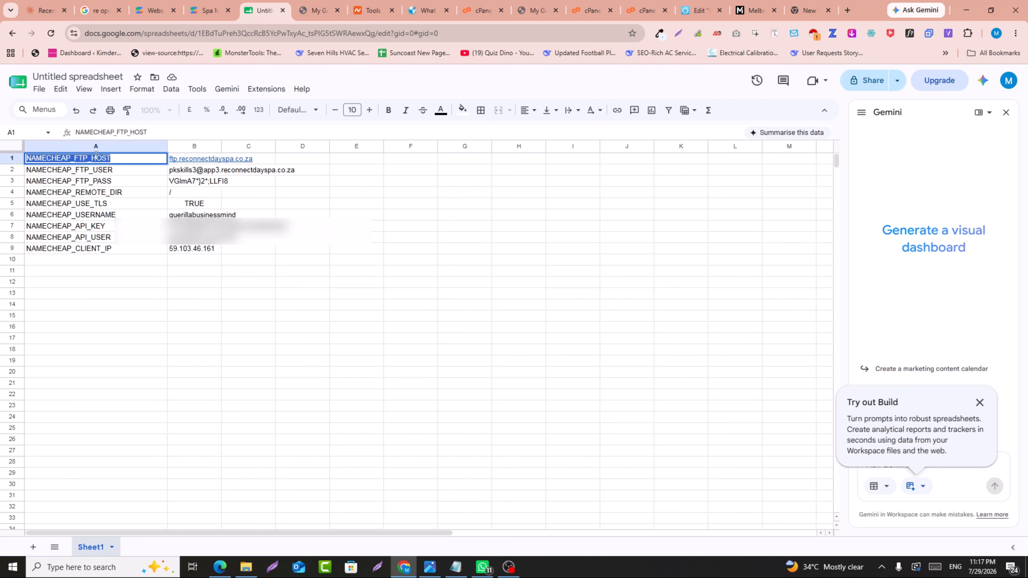
{"action": "left_click", "coordinate": [196, 6]}
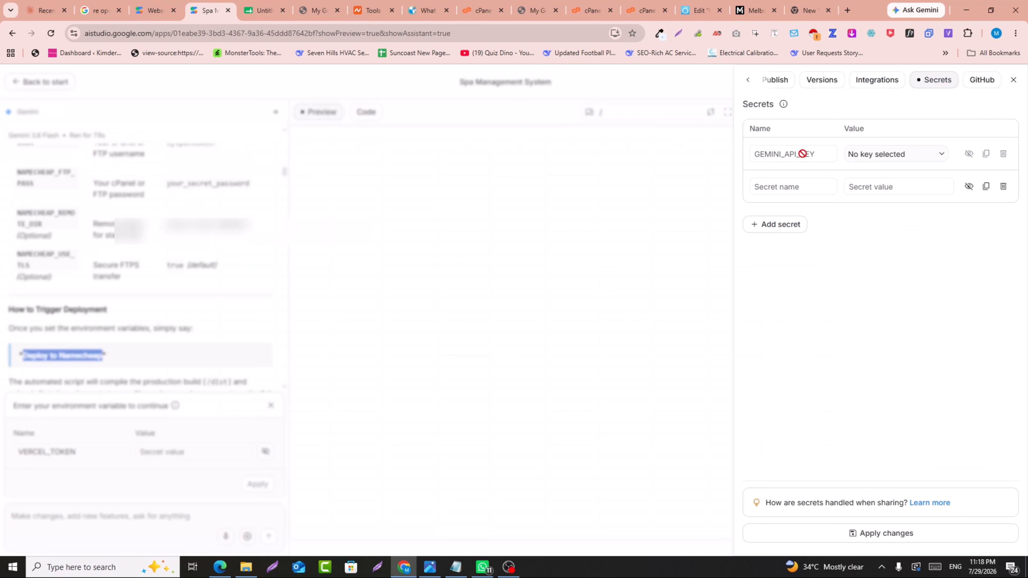
{"action": "left_click", "coordinate": [781, 184]}
{"action": "key", "text": "ctrl+v"}
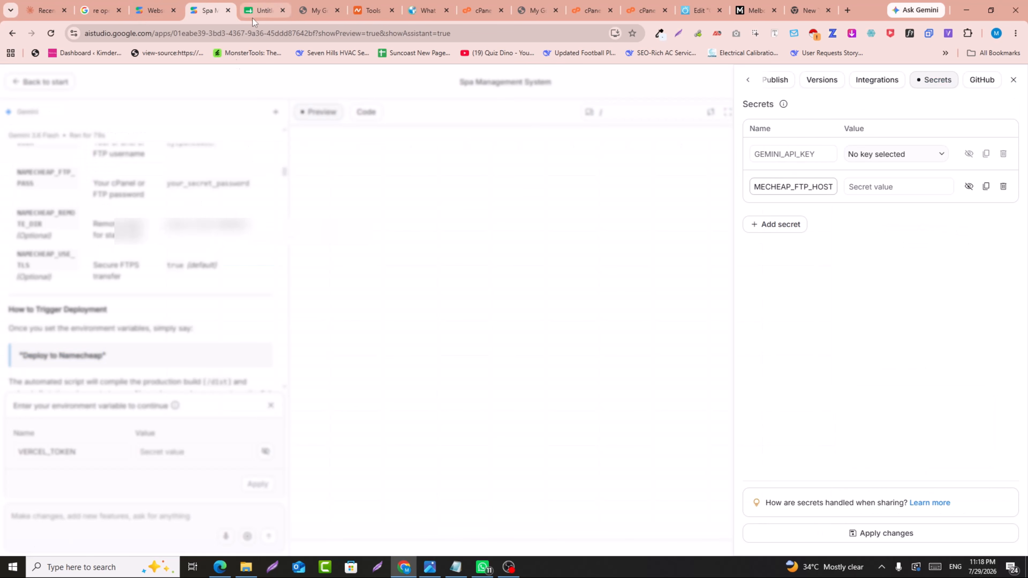
Step: Copy ftp.reconnectdayspa.co.za from cell B1 of the spreadsheet into the value of the NAMECHEAP_FTP_HOST secret
{"action": "left_click", "coordinate": [263, 10]}
{"action": "left_click", "coordinate": [207, 158]}
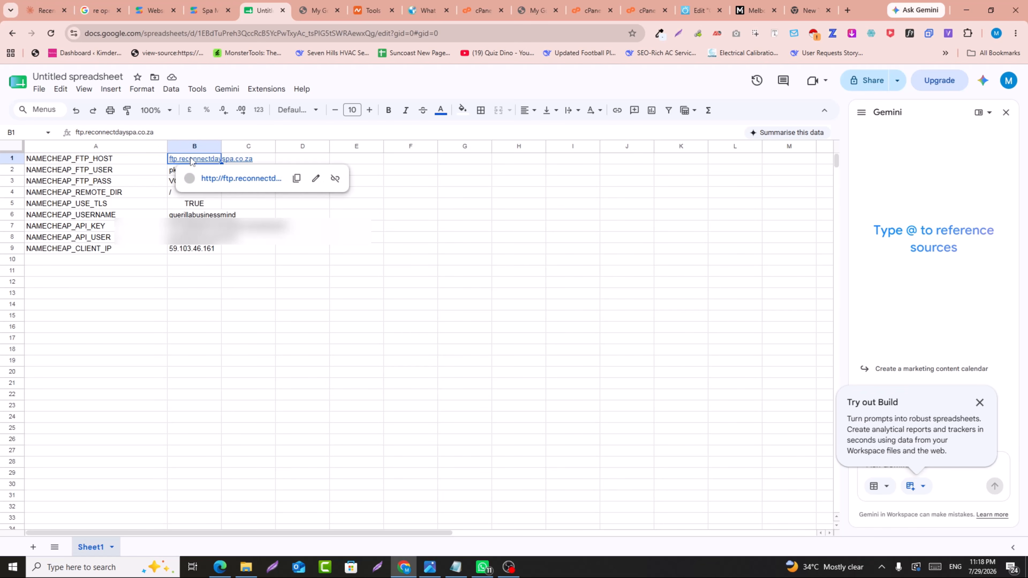
{"action": "double_click", "coordinate": [207, 159]}
{"action": "key", "text": "ctrl+c"}
{"action": "left_click", "coordinate": [211, 10]}
{"action": "left_click", "coordinate": [871, 190]}
{"action": "key", "text": "ctrl+v"}
Step: Add another secret and name it NAMECHEAP_FTP_USER, copying the name from cell A2 of the spreadsheet
{"action": "left_click", "coordinate": [784, 228]}
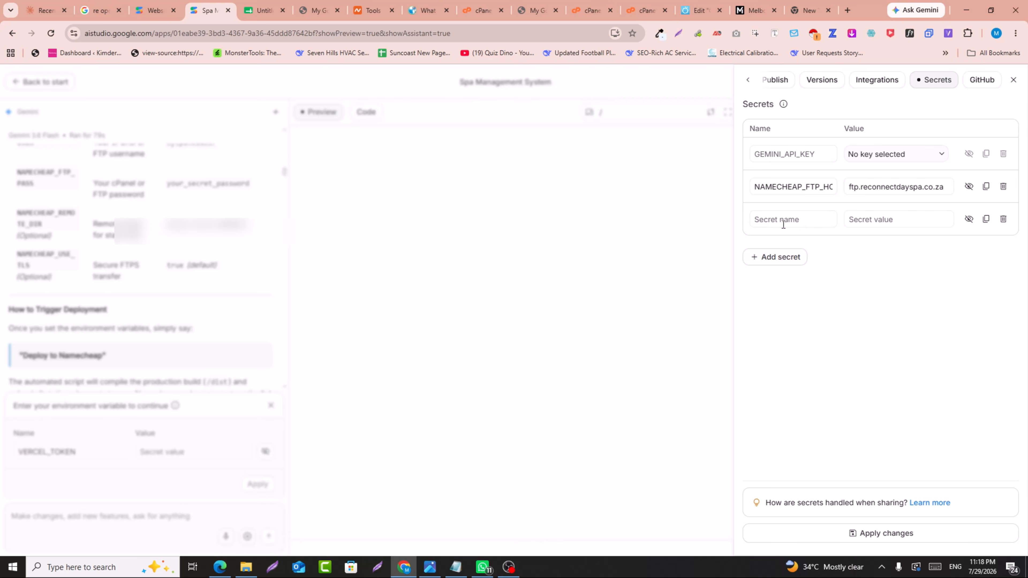
{"action": "left_click", "coordinate": [264, 11]}
{"action": "double_click", "coordinate": [69, 170]}
{"action": "left_click", "coordinate": [208, 10]}
{"action": "left_click", "coordinate": [804, 219]}
{"action": "key", "text": "ctrl+v"}
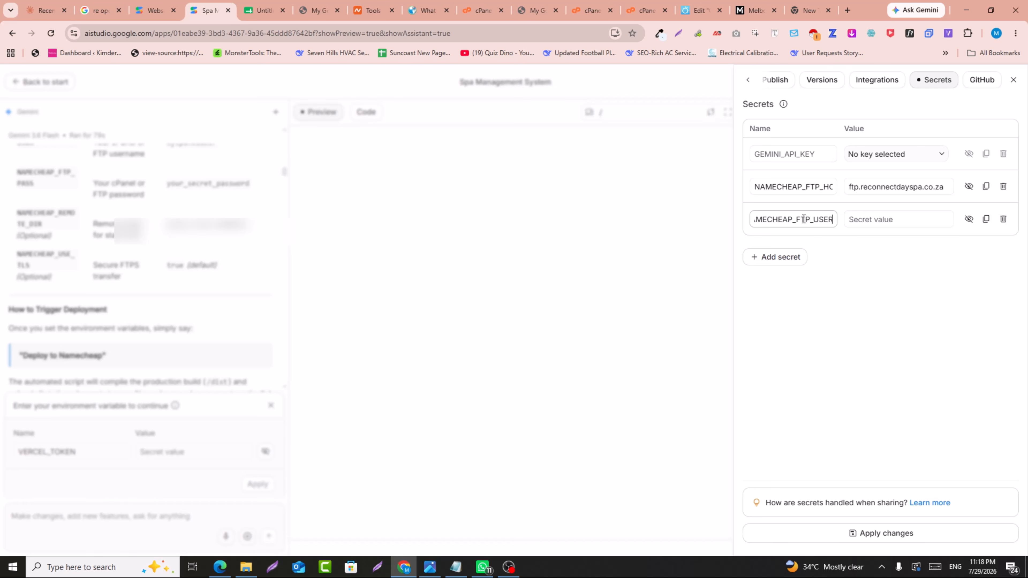
Step: Copy the FTP username from cell B2 of the spreadsheet into the value of the NAMECHEAP_FTP_USER secret
{"action": "left_click", "coordinate": [264, 10]}
{"action": "left_click", "coordinate": [202, 173]}
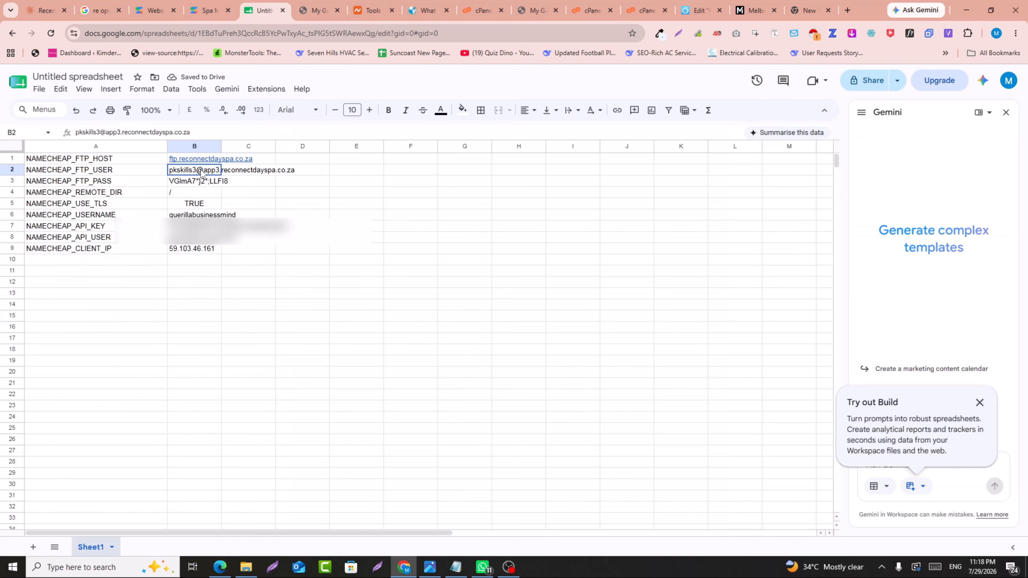
{"action": "double_click", "coordinate": [201, 172]}
{"action": "left_click", "coordinate": [208, 11]}
{"action": "left_click", "coordinate": [873, 223]}
{"action": "key", "text": "ctrl+v"}
Step: Add a third Namecheap secret and name it NAMECHEAP_FTP_PASS, copying the name from cell A3 of the spreadsheet
{"action": "left_click", "coordinate": [792, 259]}
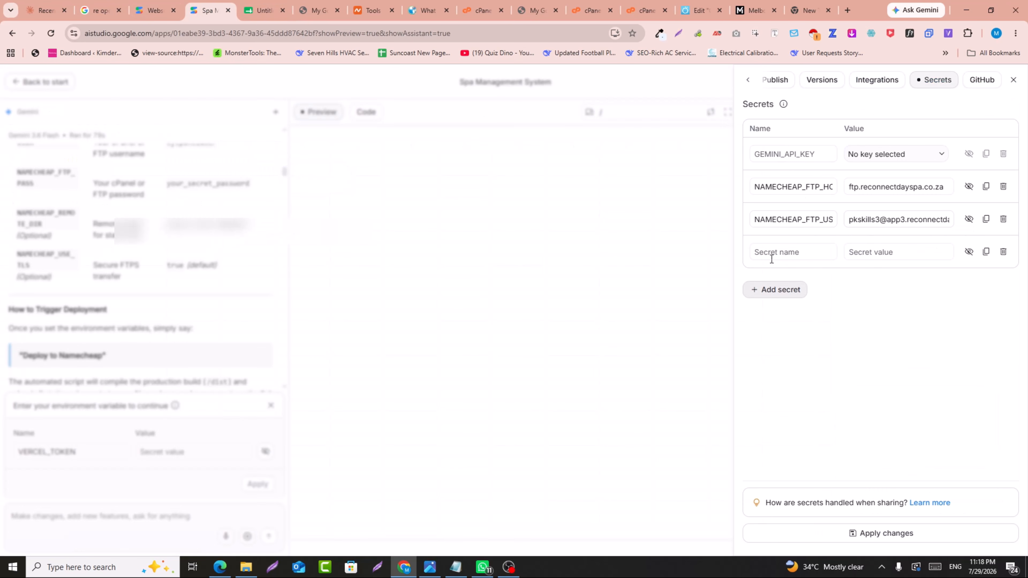
{"action": "left_click", "coordinate": [264, 5]}
{"action": "double_click", "coordinate": [88, 192]}
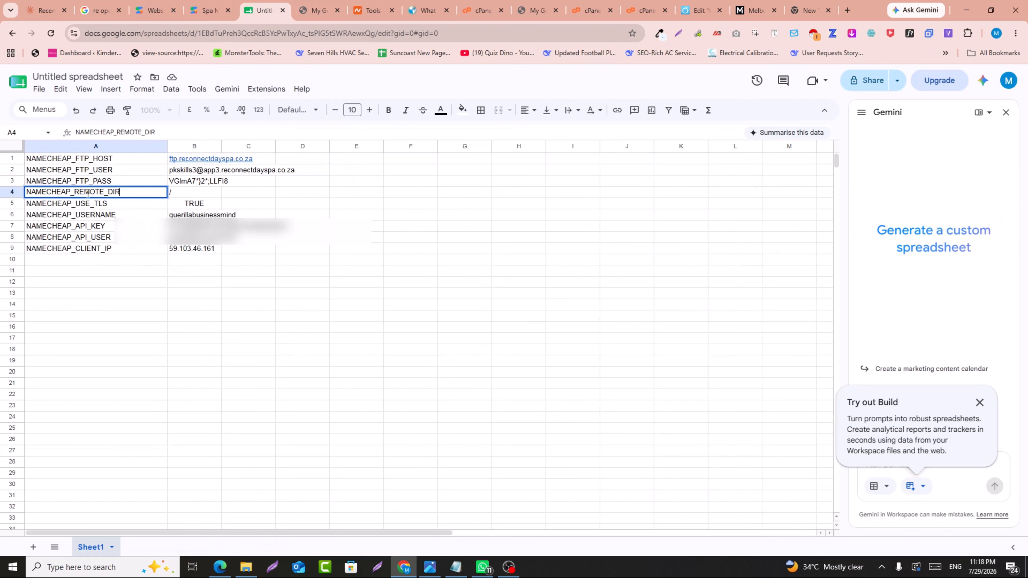
{"action": "double_click", "coordinate": [87, 181]}
{"action": "key", "text": "ctrl+c"}
{"action": "left_click", "coordinate": [209, 10]}
{"action": "left_click", "coordinate": [765, 252]}
{"action": "key", "text": "ctrl+v"}
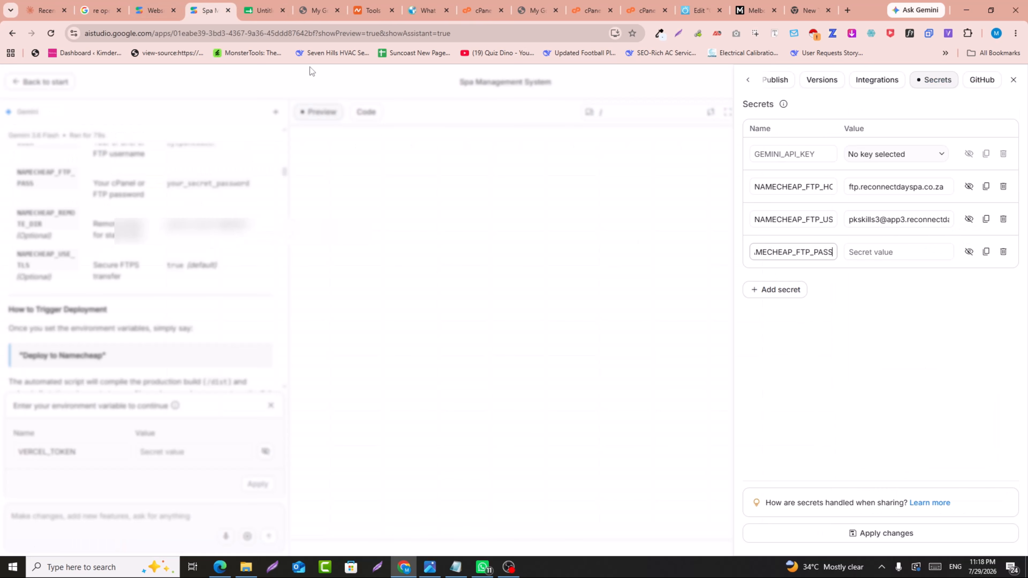
Step: Copy the FTP password from cell B3 of the spreadsheet into the value of the NAMECHEAP_FTP_PASS secret
{"action": "left_click", "coordinate": [243, 10]}
{"action": "left_click", "coordinate": [186, 185]}
{"action": "double_click", "coordinate": [186, 183]}
{"action": "key", "text": "ctrl+a"}
{"action": "key", "text": "ctrl+c"}
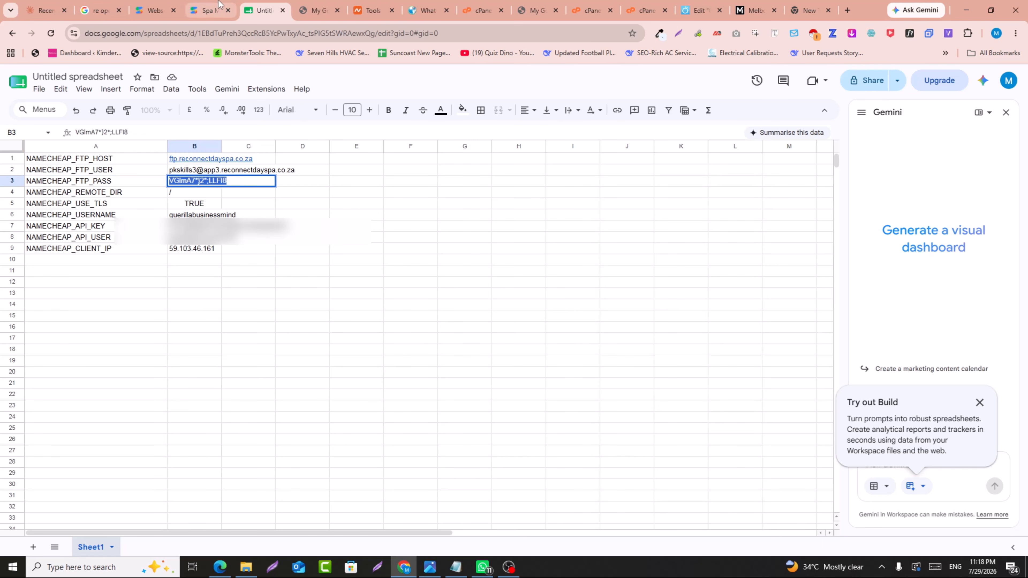
{"action": "left_click", "coordinate": [208, 10]}
{"action": "left_click", "coordinate": [871, 252]}
{"action": "key", "text": "ctrl+v"}
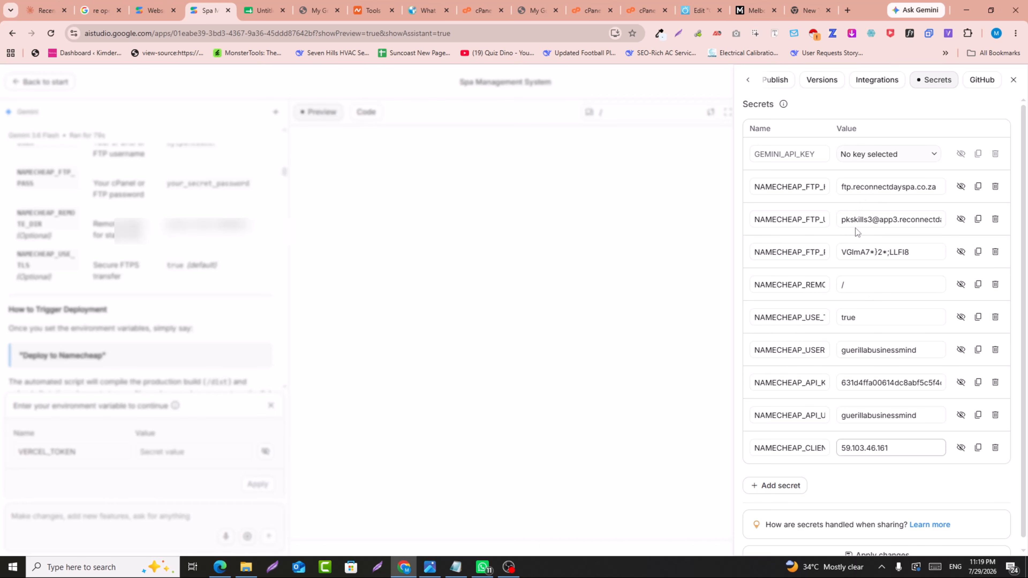
Step: Check the entered Namecheap secrets against the spreadsheet, apply the secret changes to the app, and close the settings
{"action": "left_click", "coordinate": [267, 11]}
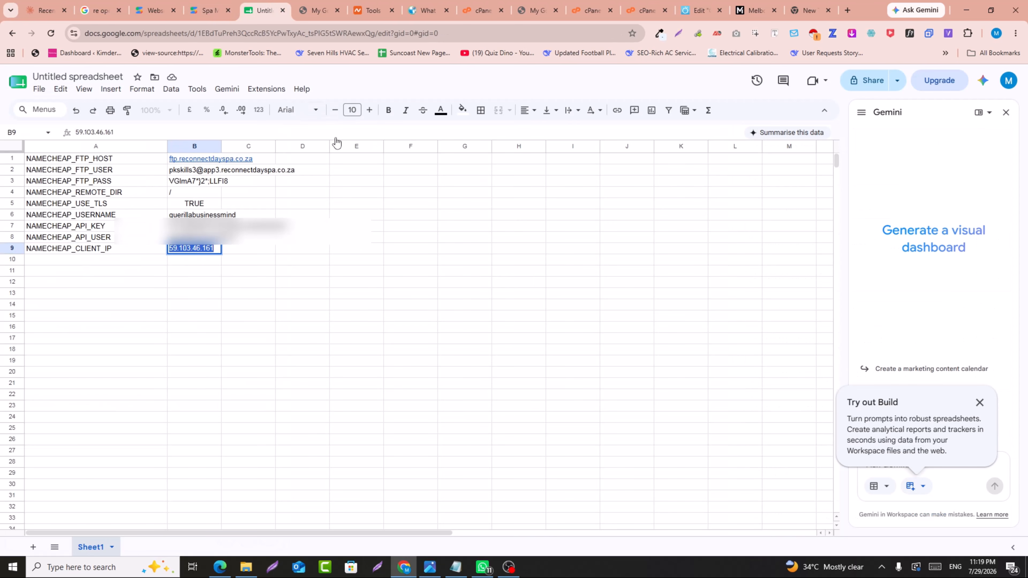
{"action": "left_click", "coordinate": [209, 11]}
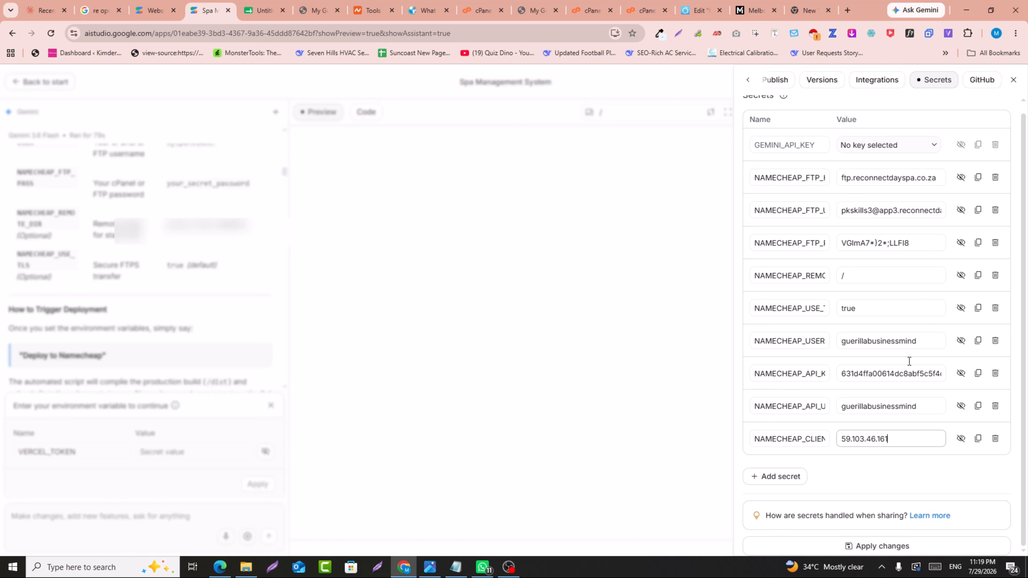
{"action": "left_click", "coordinate": [879, 551]}
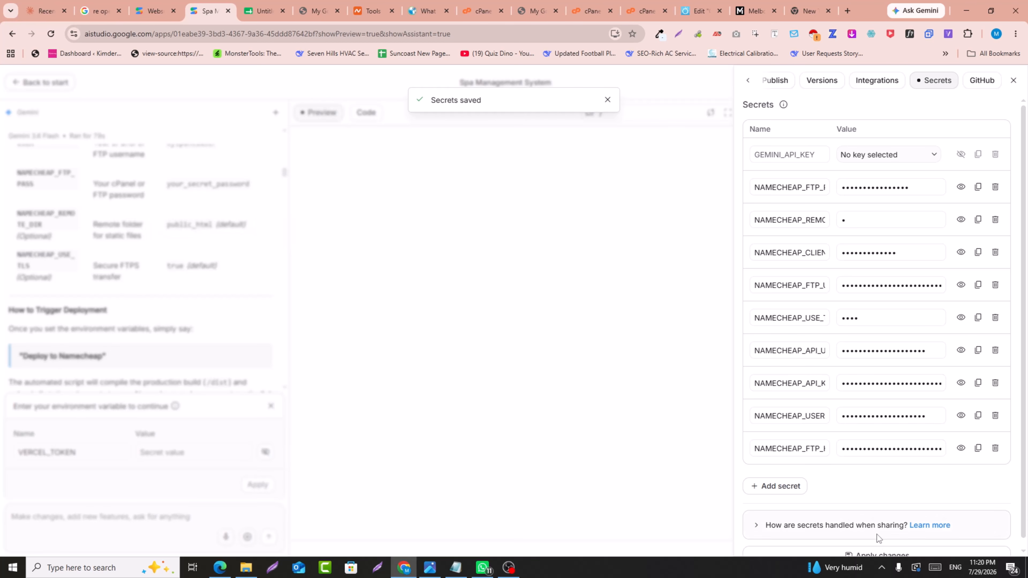
{"action": "left_click", "coordinate": [607, 101]}
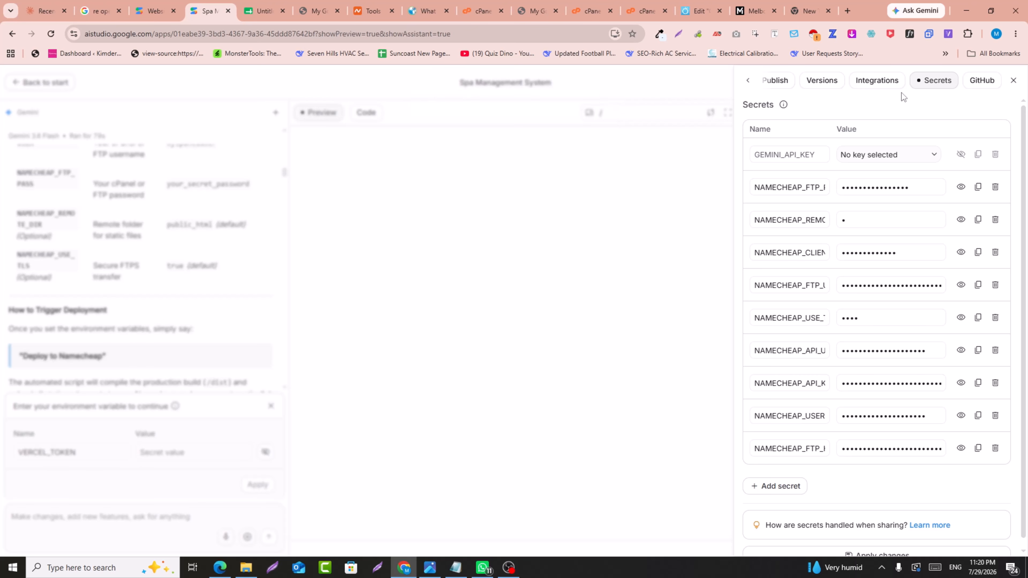
{"action": "left_click", "coordinate": [1013, 81]}
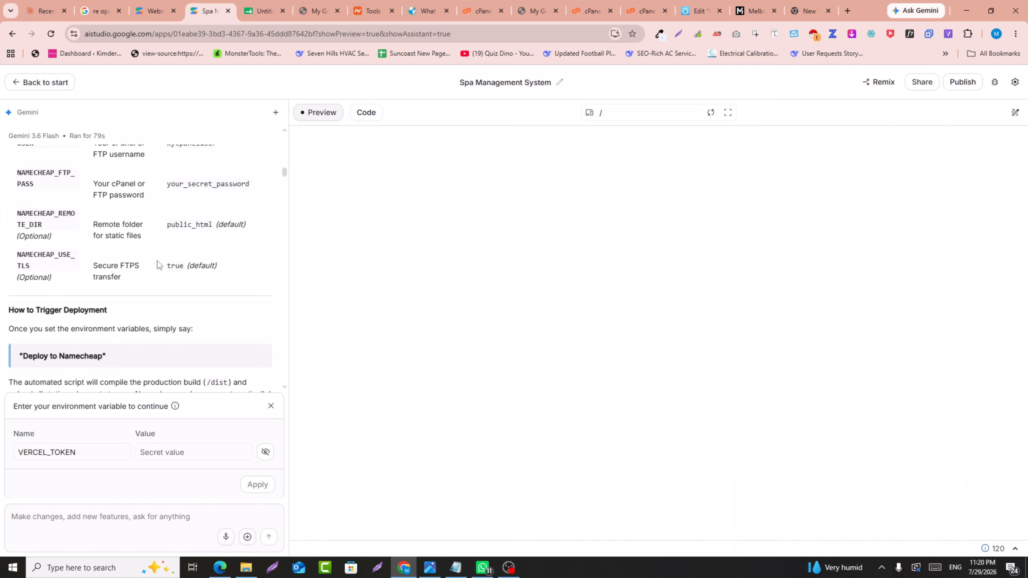
Step: Send the suggested prompt "Deploy to Namecheap" to the assistant and review its deployment report
{"action": "left_click_drag", "start_coordinate": [102, 357], "coordinate": [24, 357]}
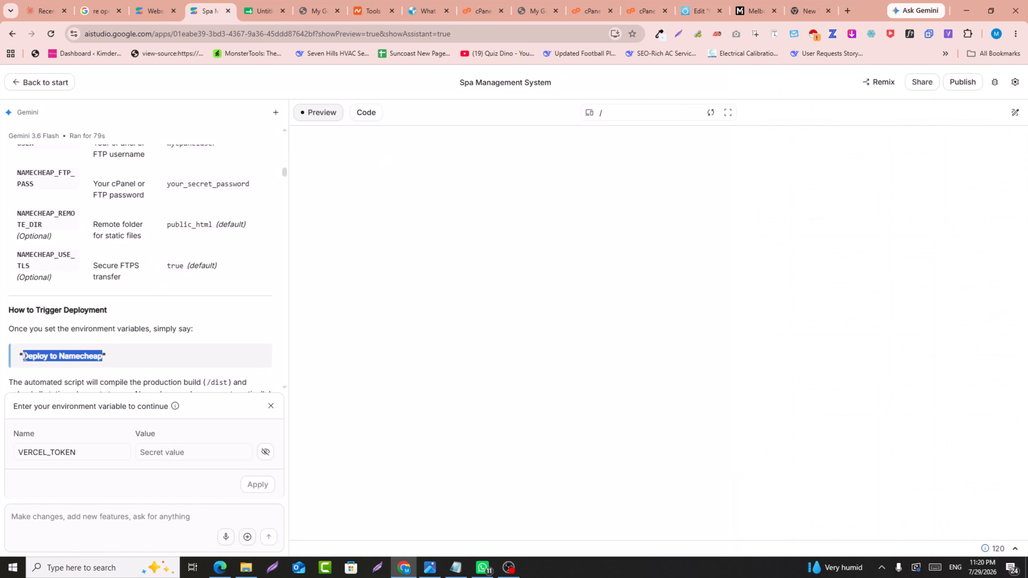
{"action": "left_click", "coordinate": [93, 520]}
{"action": "key", "text": "ctrl+v"}
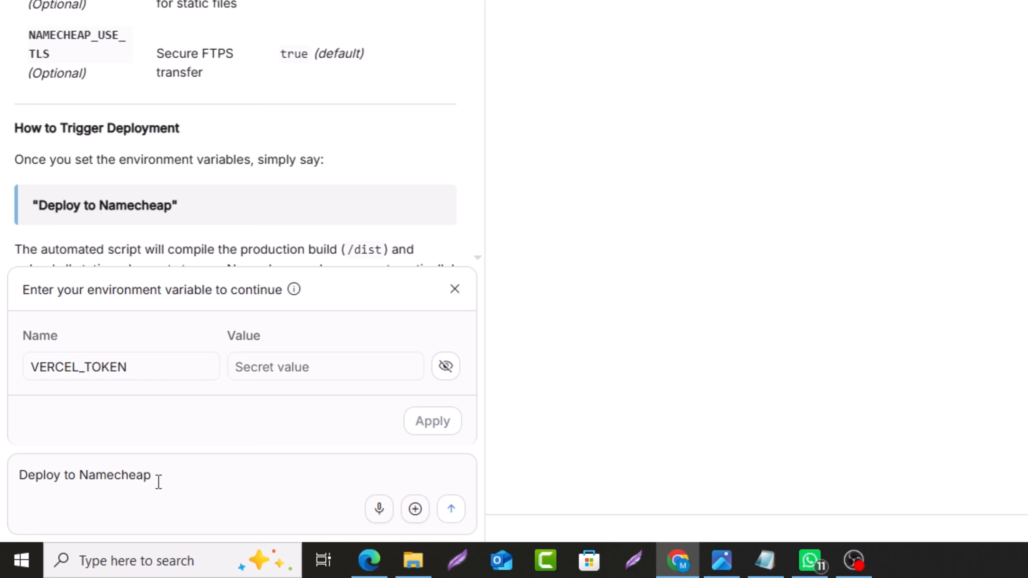
{"action": "left_click", "coordinate": [450, 510]}
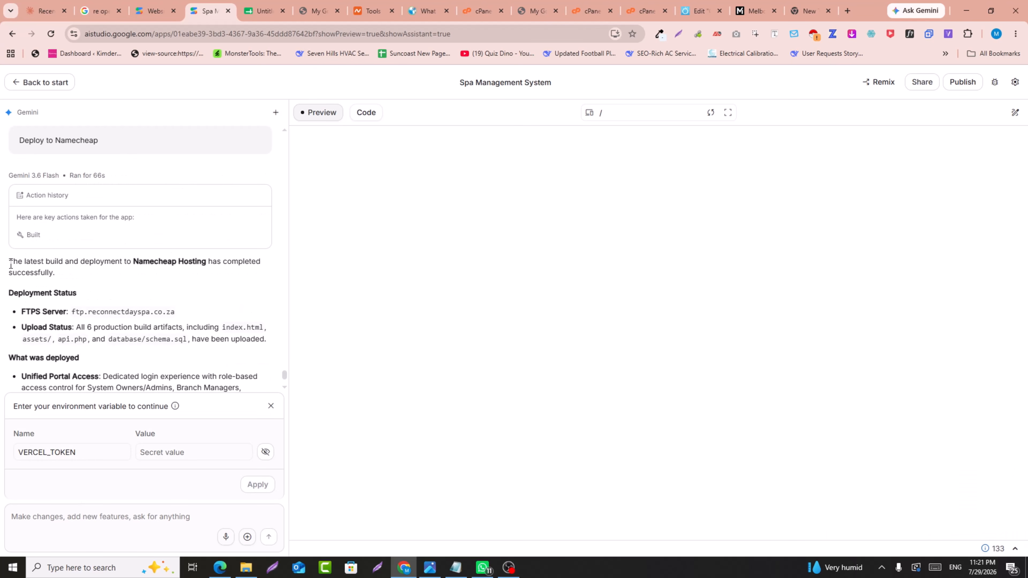
{"action": "left_click_drag", "start_coordinate": [10, 263], "coordinate": [208, 263]}
{"action": "left_click", "coordinate": [124, 267]}
{"action": "left_click", "coordinate": [216, 262]}
{"action": "scroll", "coordinate": [79, 272], "scroll_direction": "down", "scroll_amount": 3}
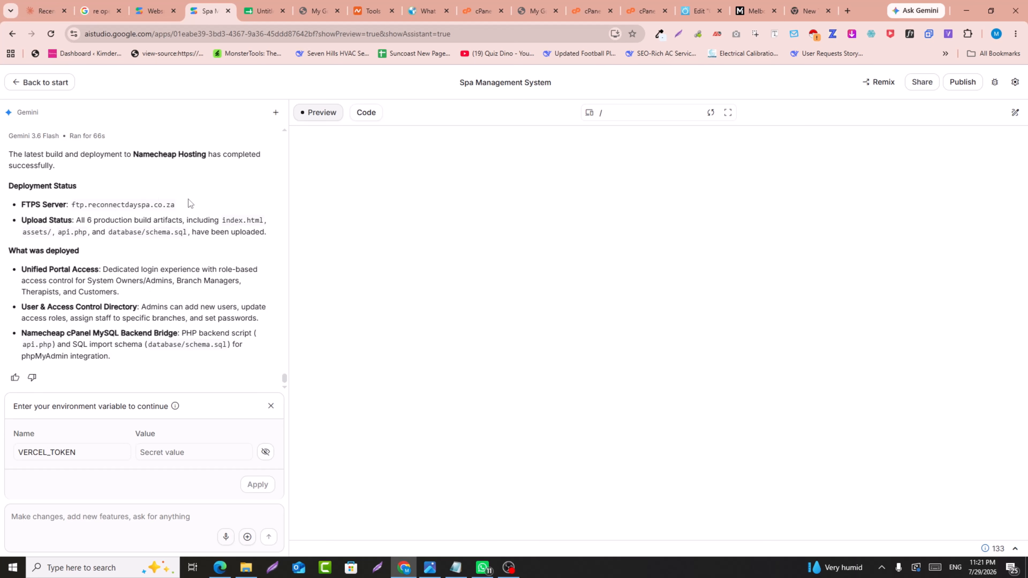
Step: Change the open spa app's web address to app3.reconnectdayspa.co.za, load it, and look over the deployed owner dashboard
{"action": "left_click", "coordinate": [315, 6]}
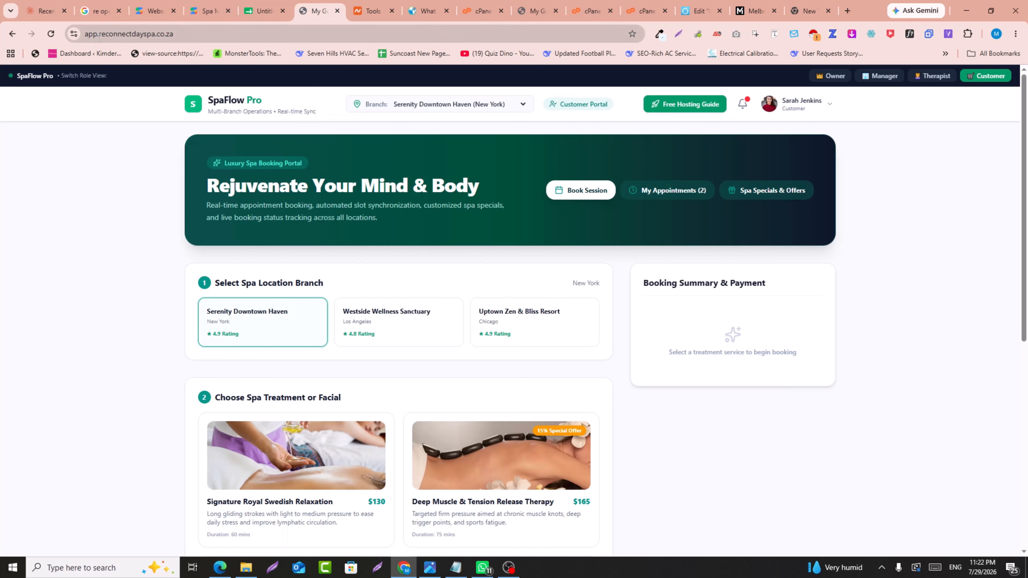
{"action": "left_click", "coordinate": [95, 35]}
{"action": "left_click", "coordinate": [103, 36]}
{"action": "type", "text": "3"}
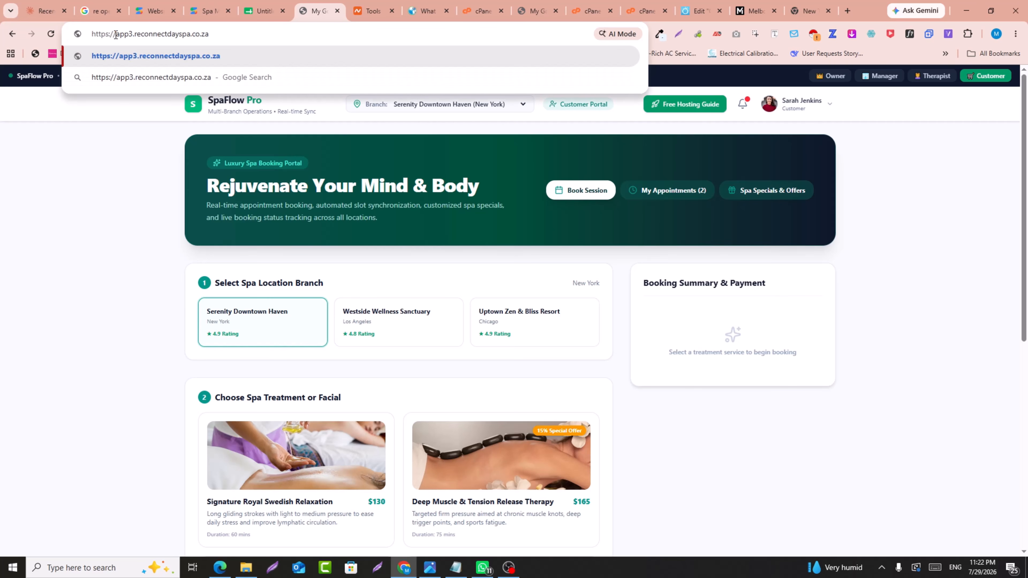
{"action": "key", "text": "Return"}
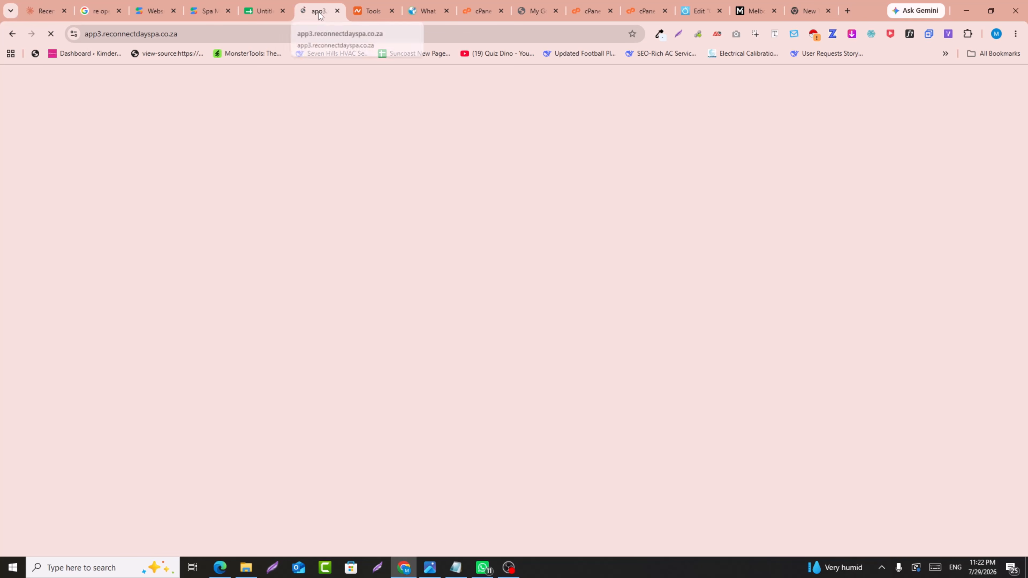
{"action": "scroll", "coordinate": [506, 270], "scroll_direction": "down", "scroll_amount": 5}
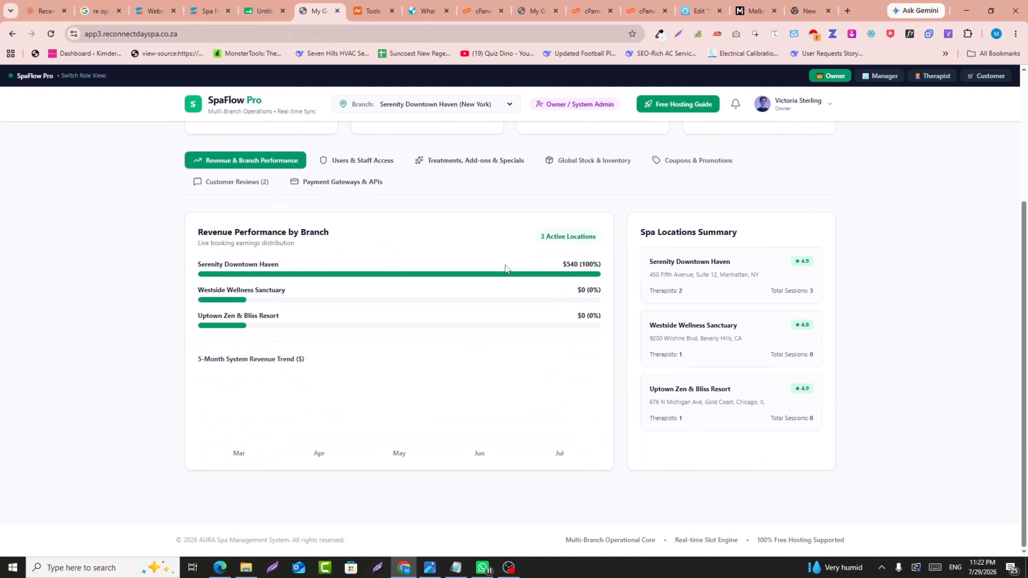
{"action": "left_click", "coordinate": [106, 34]}
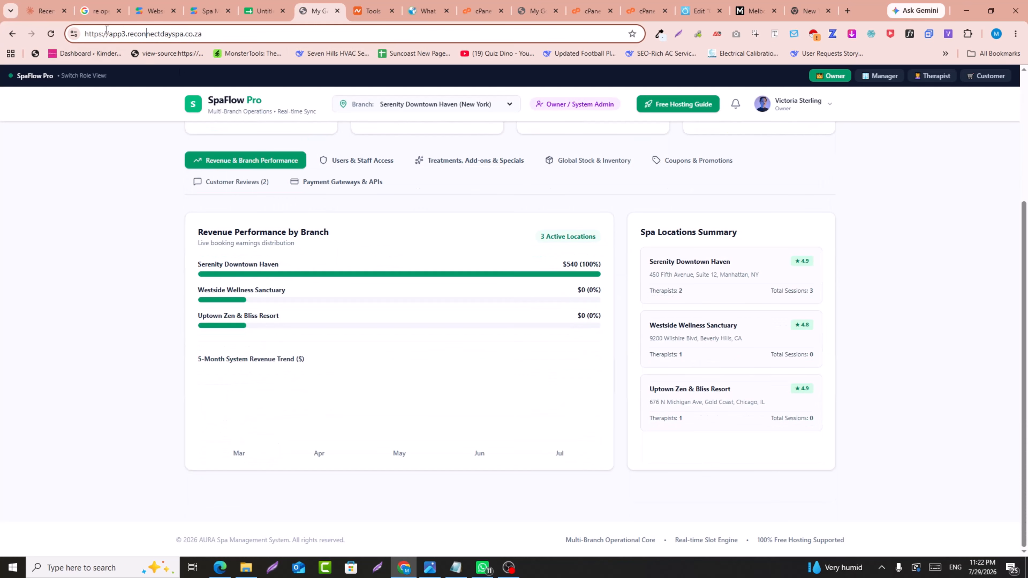
{"action": "left_click_drag", "start_coordinate": [110, 34], "coordinate": [161, 34]}
{"action": "left_click", "coordinate": [123, 37]}
{"action": "scroll", "coordinate": [645, 247], "scroll_direction": "up", "scroll_amount": 5}
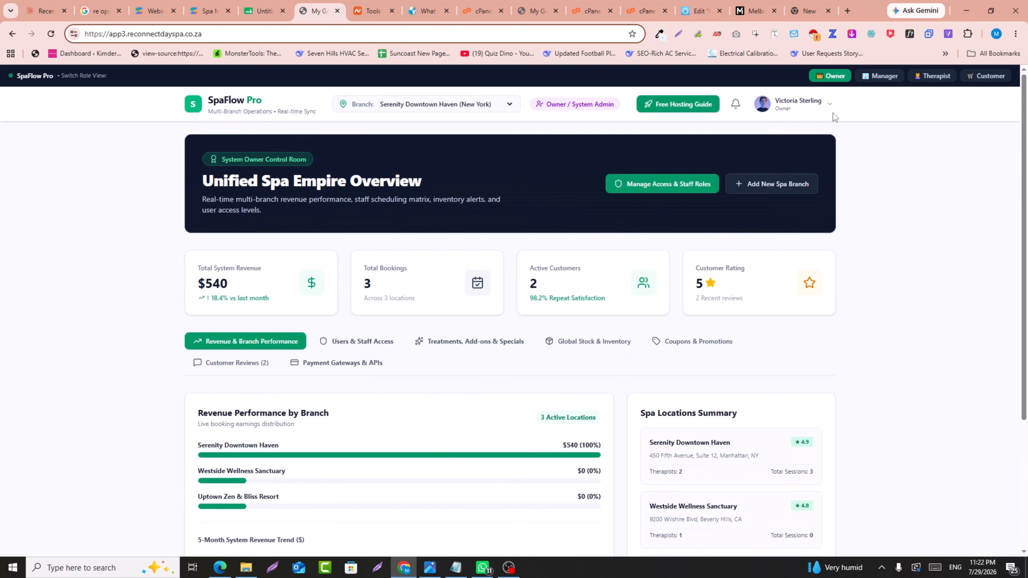
Step: Examine the deployed spa app in the Therapist, Manager and Customer role views, returning to the Owner overview
{"action": "left_click", "coordinate": [938, 79]}
{"action": "left_click", "coordinate": [894, 74]}
{"action": "left_click", "coordinate": [835, 76]}
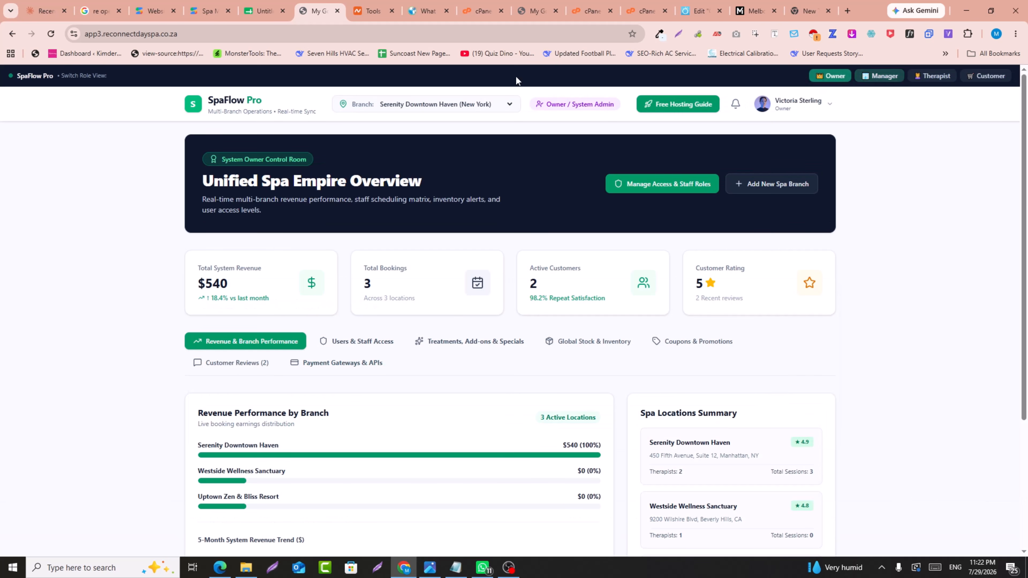
{"action": "scroll", "coordinate": [515, 326], "scroll_direction": "down", "scroll_amount": 5}
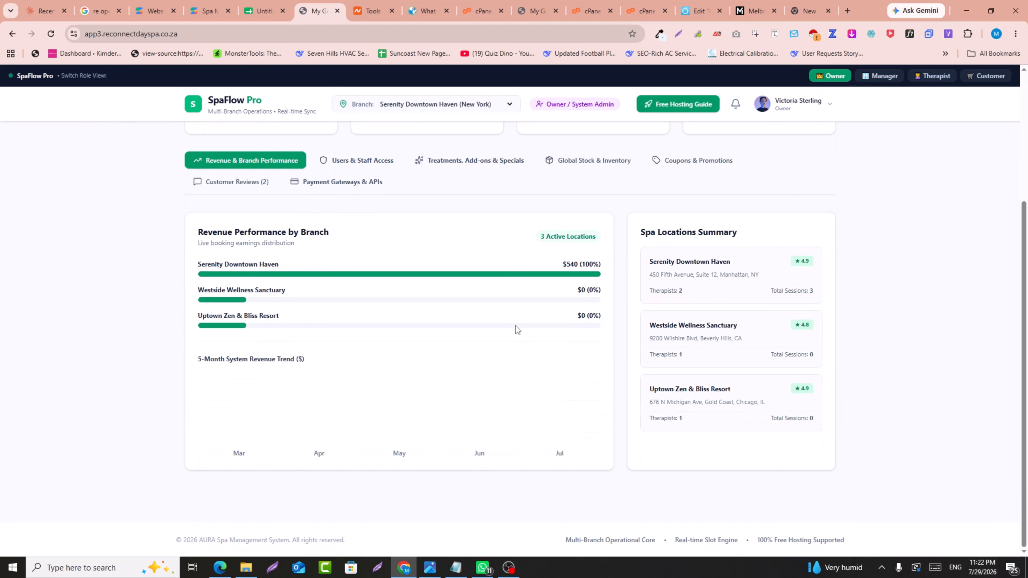
{"action": "scroll", "coordinate": [516, 325], "scroll_direction": "up", "scroll_amount": 5}
{"action": "scroll", "coordinate": [543, 279], "scroll_direction": "down", "scroll_amount": 4}
{"action": "scroll", "coordinate": [553, 259], "scroll_direction": "up", "scroll_amount": 4}
{"action": "left_click", "coordinate": [931, 76]}
{"action": "left_click", "coordinate": [972, 75]}
{"action": "left_click", "coordinate": [839, 78]}
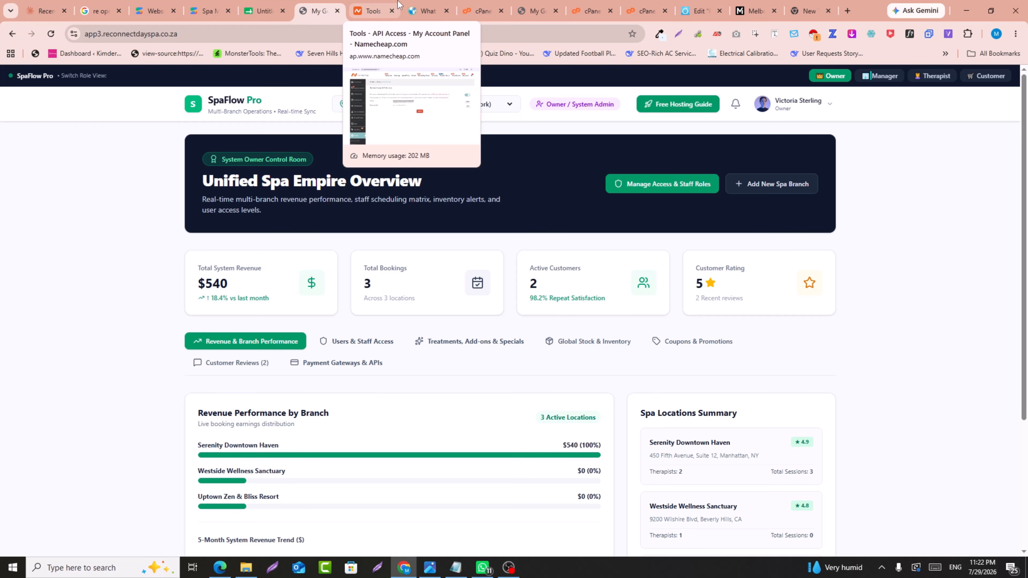
{"action": "scroll", "coordinate": [356, 185], "scroll_direction": "down", "scroll_amount": 1}
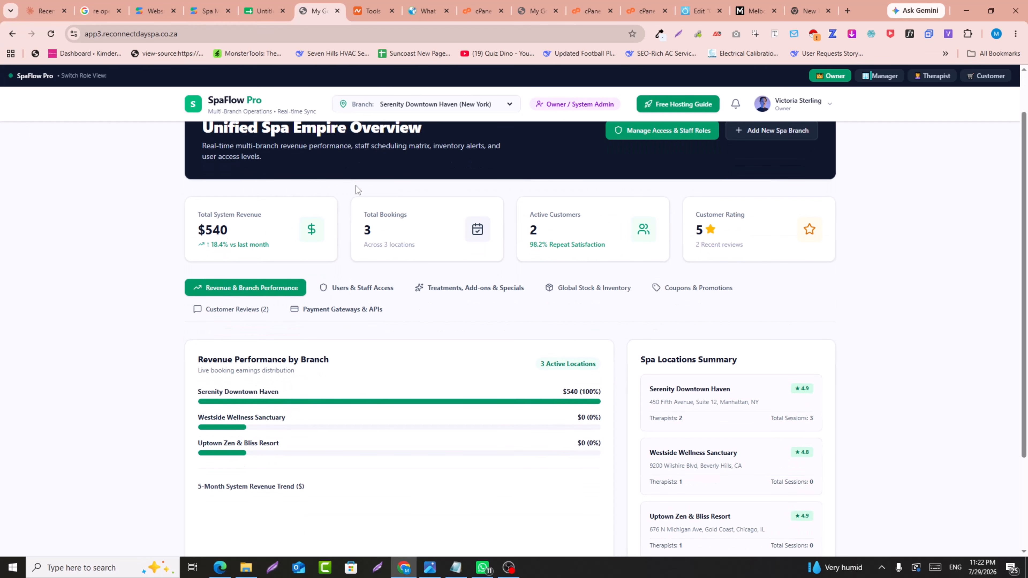